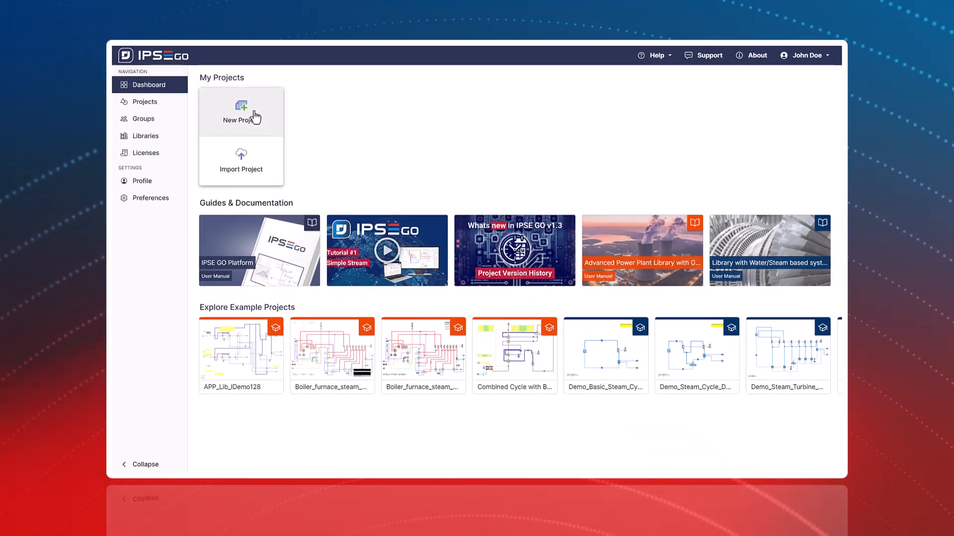
- Create a project named First Project from Steam_Lib with the description "My first project" and open it
left_click(281, 144)
left_click(539, 283)
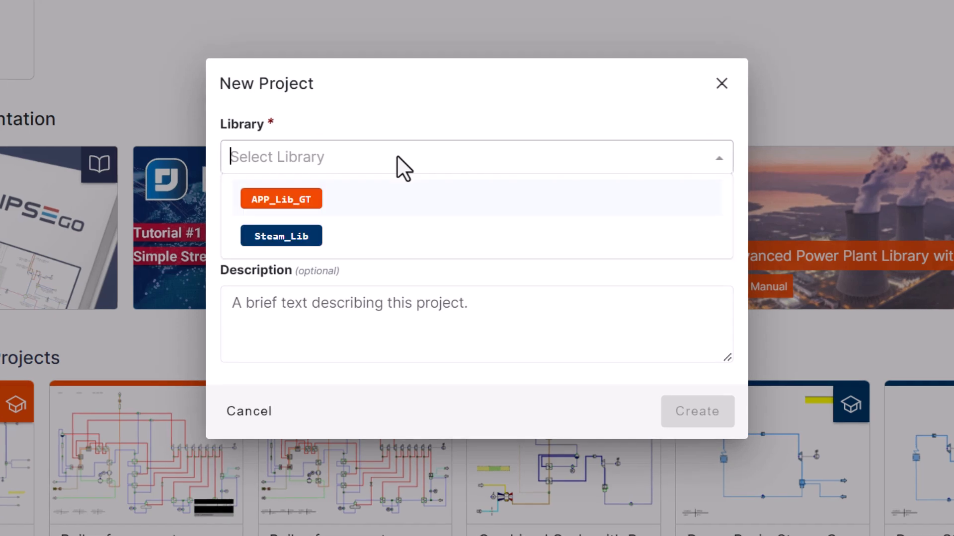
left_click(342, 238)
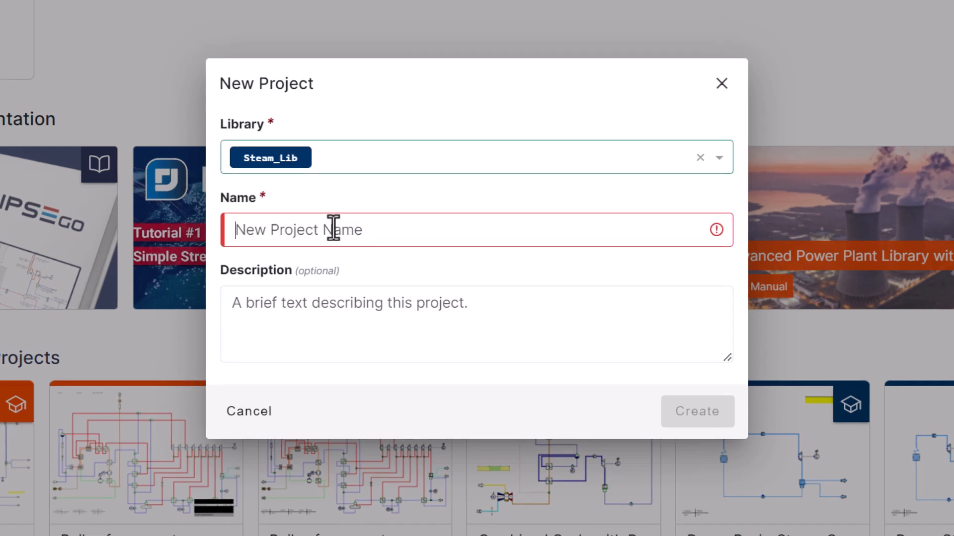
left_click(333, 229)
type("First Project")
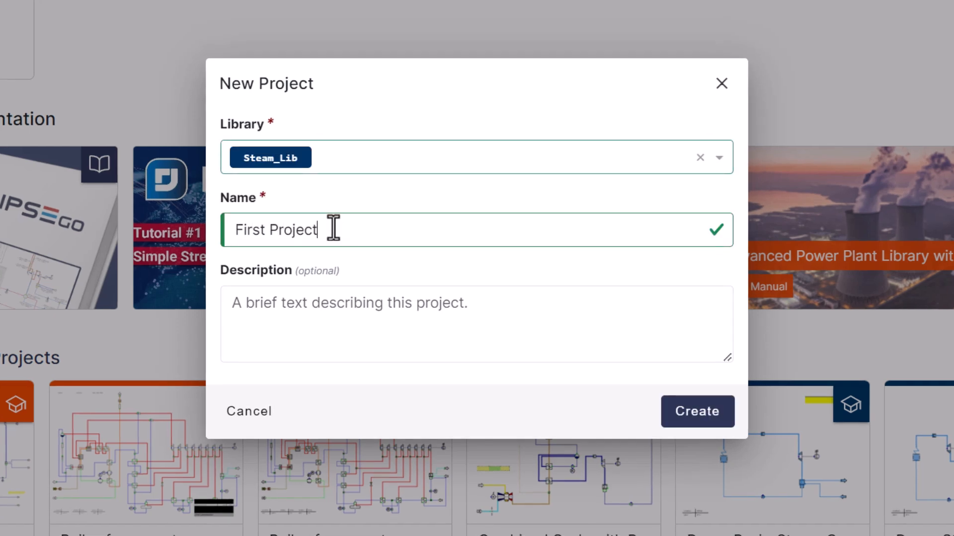
key("Tab")
type("My f")
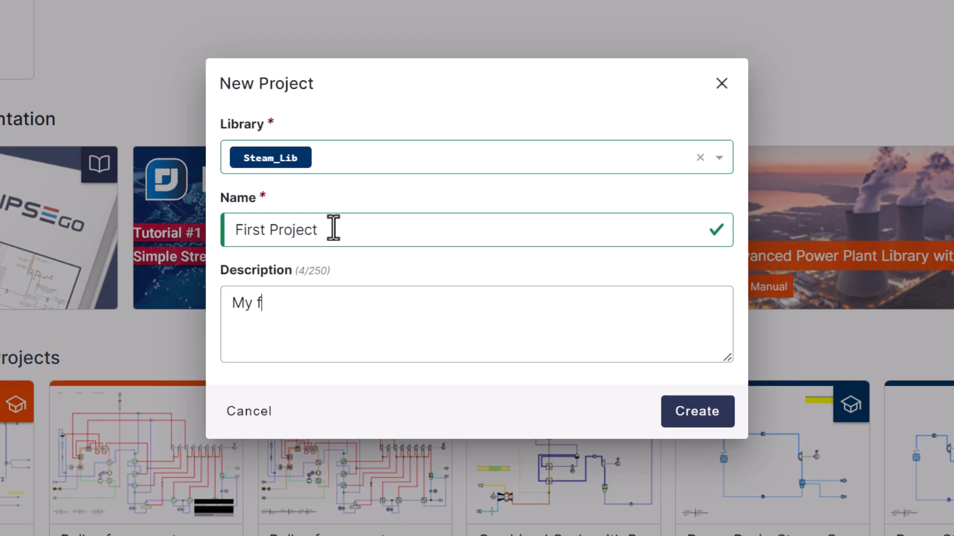
type("irst project")
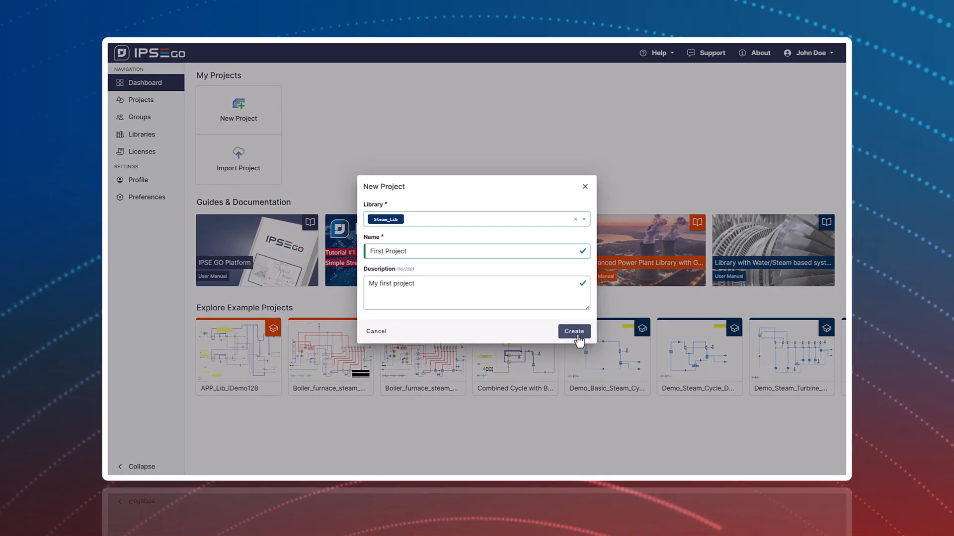
left_click(697, 411)
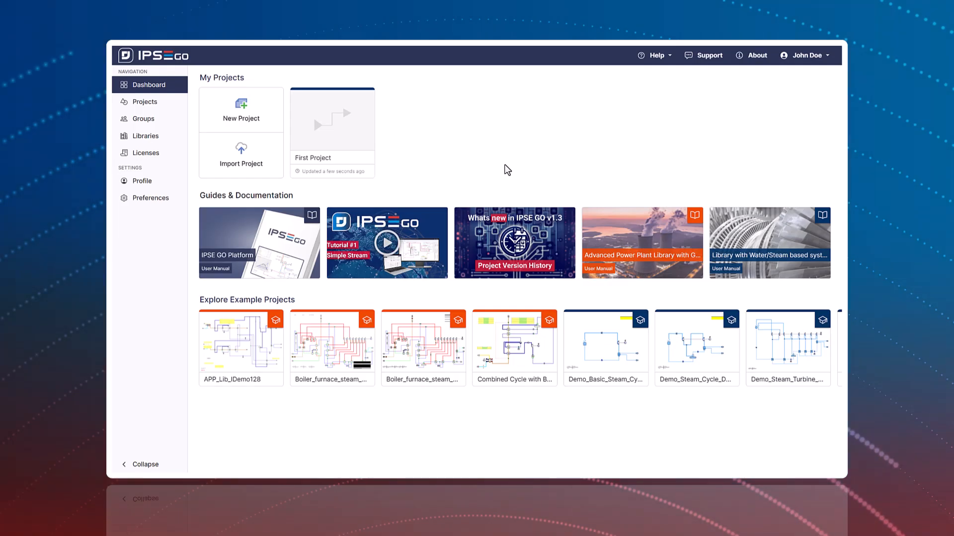
left_click(327, 128)
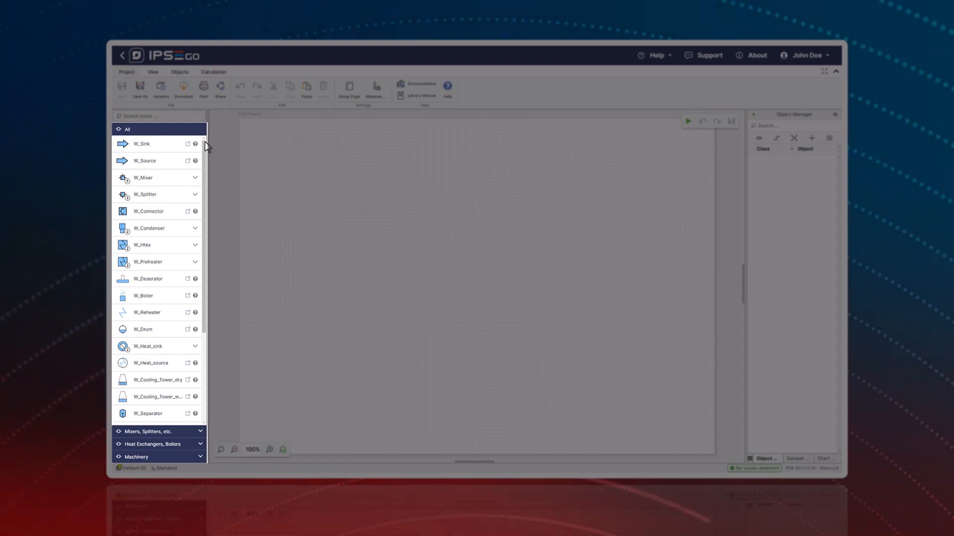
- Look through the component library's Mixers/Splitters, Heat Exchangers/Boilers and Machinery categories and return to the full component list
left_click(166, 432)
left_click(167, 444)
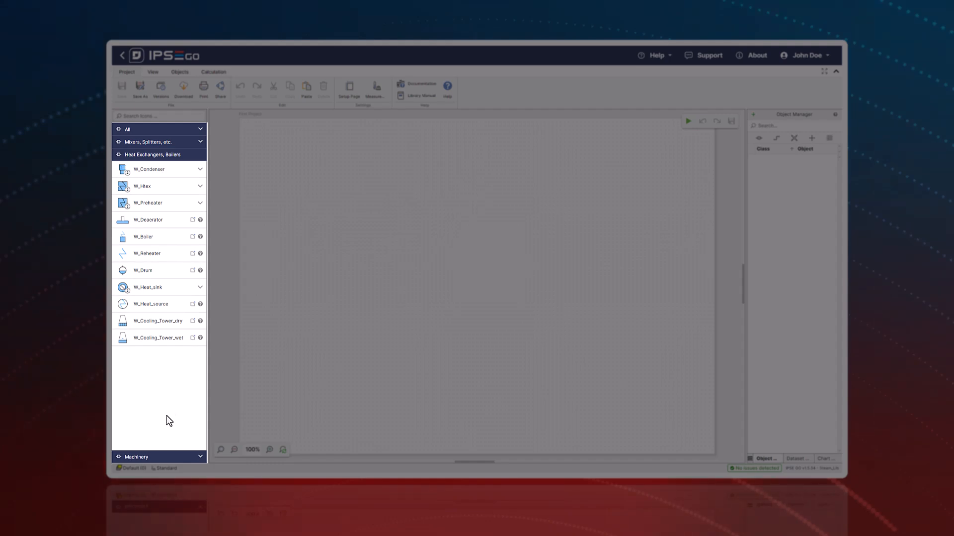
left_click(153, 455)
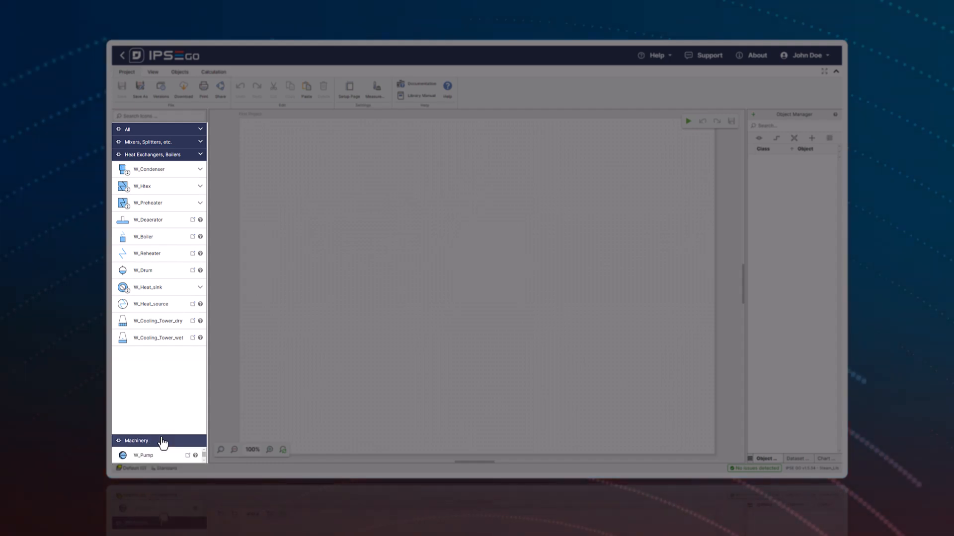
left_click(154, 132)
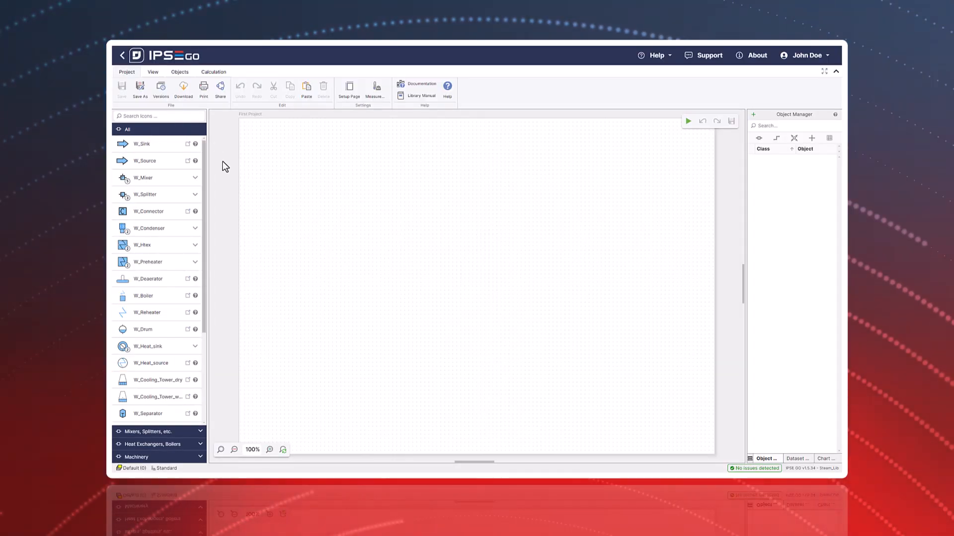
- Place a W_Source and, higher up and to its right, a W_Sink, and connect source to sink with a stepped stream
left_click_drag(147, 162, 350, 241)
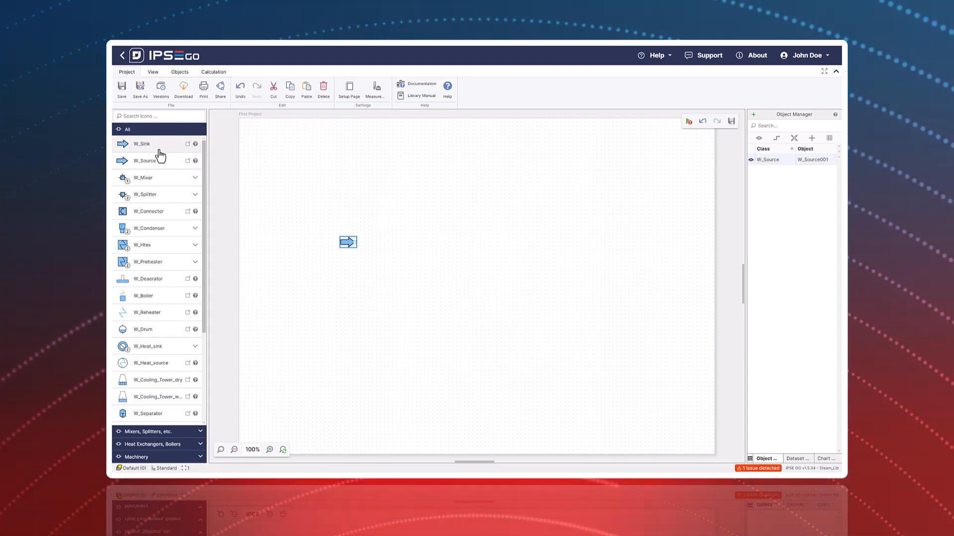
left_click_drag(164, 154, 547, 196)
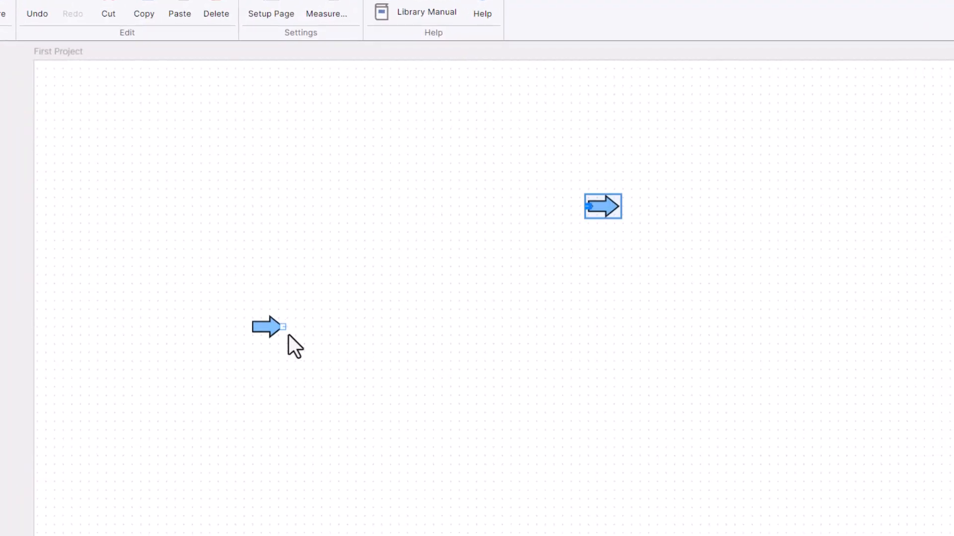
left_click(284, 328)
left_click_drag(288, 328, 446, 328)
left_click_drag(445, 228, 448, 207)
left_click_drag(583, 208, 586, 207)
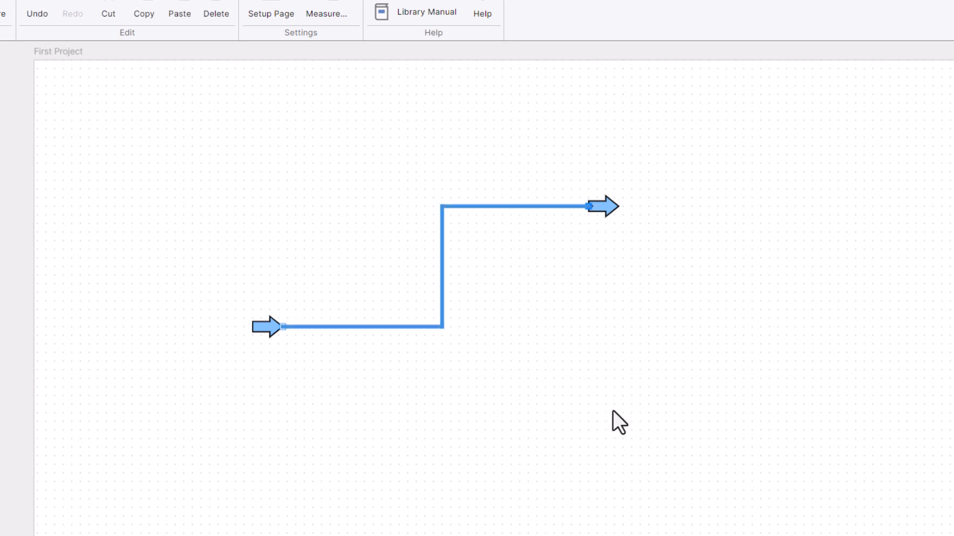
left_click(418, 497)
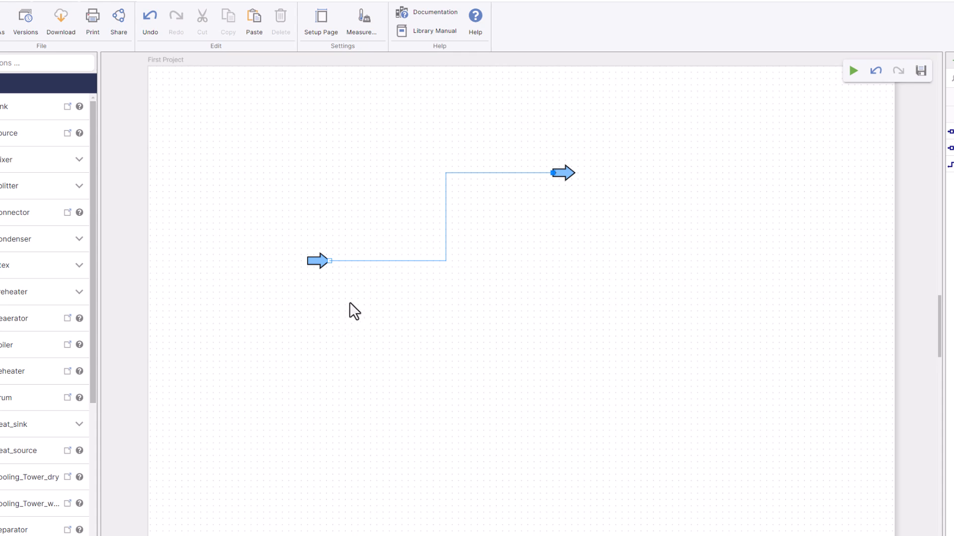
- Examine the library documentation of the placed source, including its default W_Source model, and close it
left_click(315, 261)
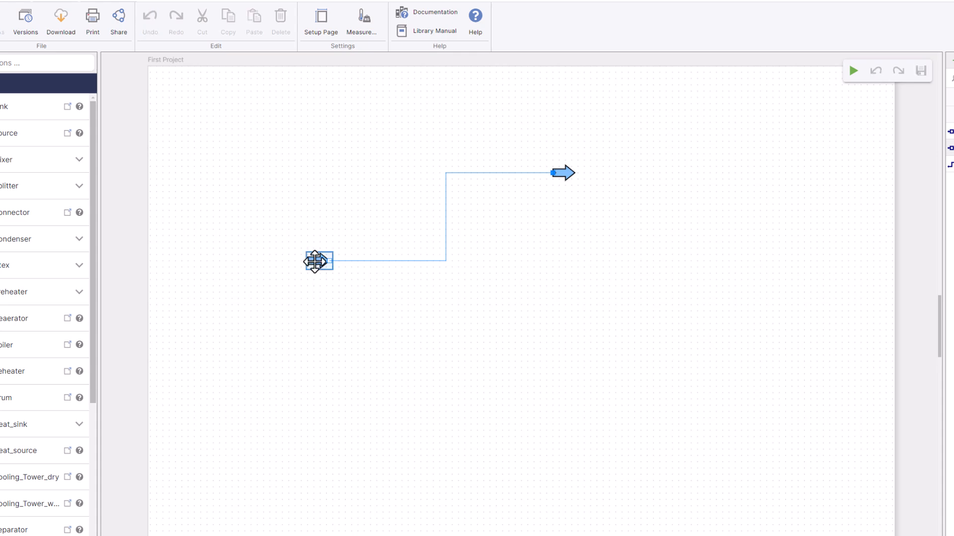
right_click(315, 262)
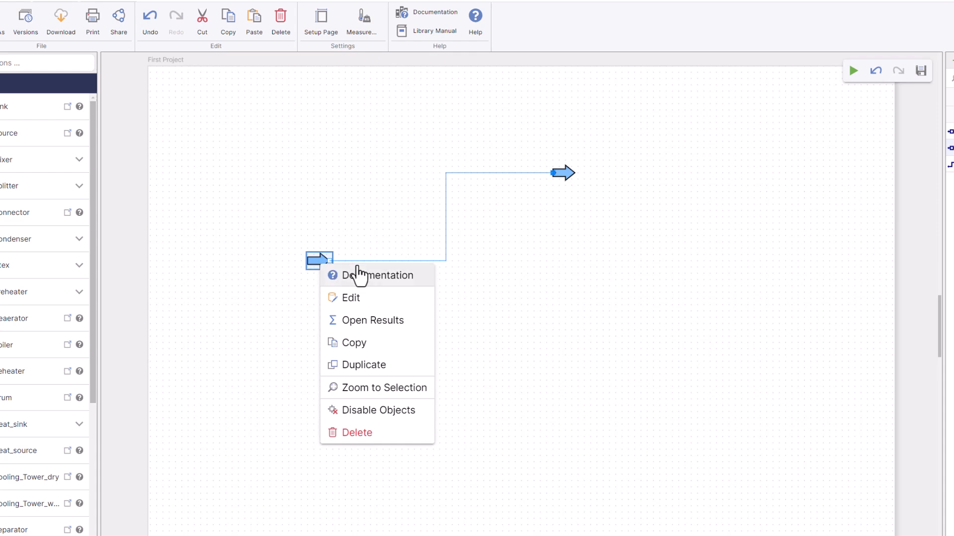
left_click(399, 276)
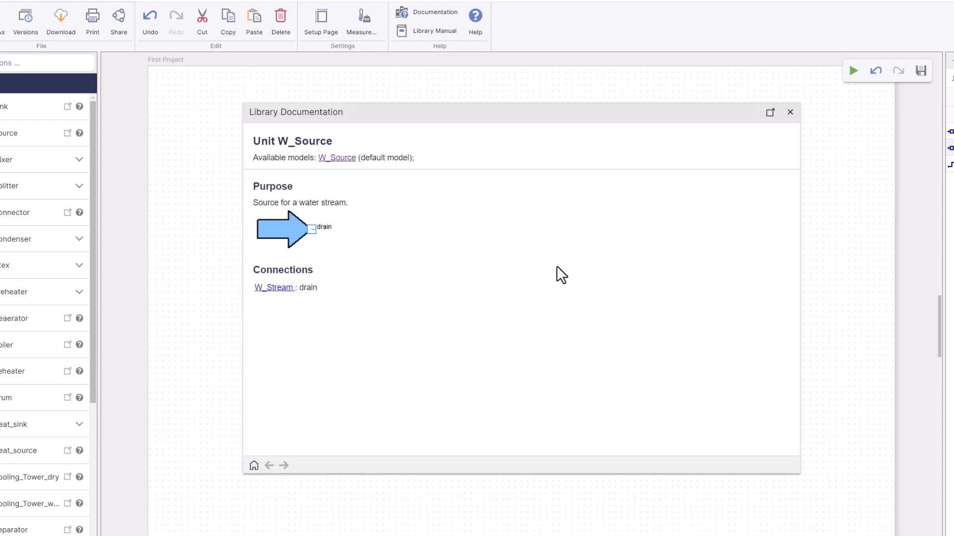
left_click(351, 162)
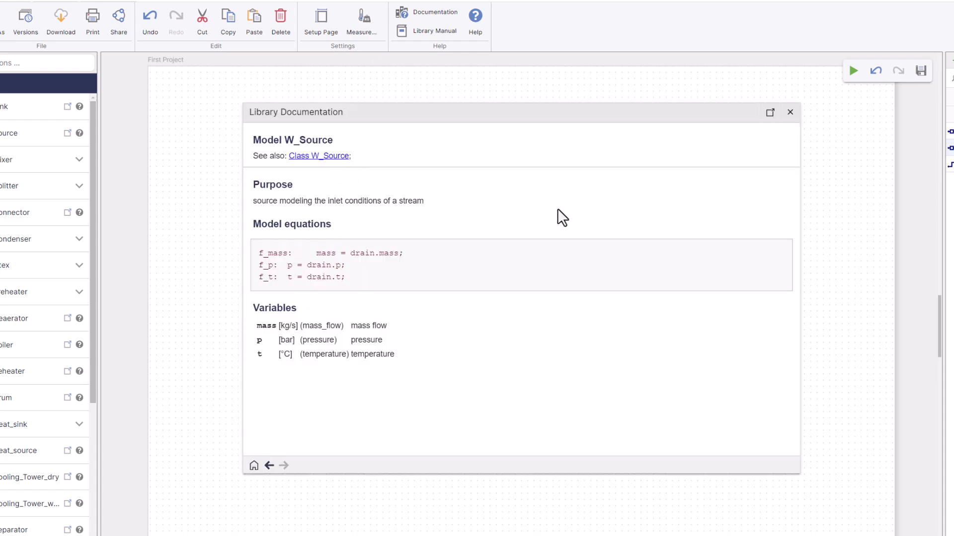
left_click(790, 112)
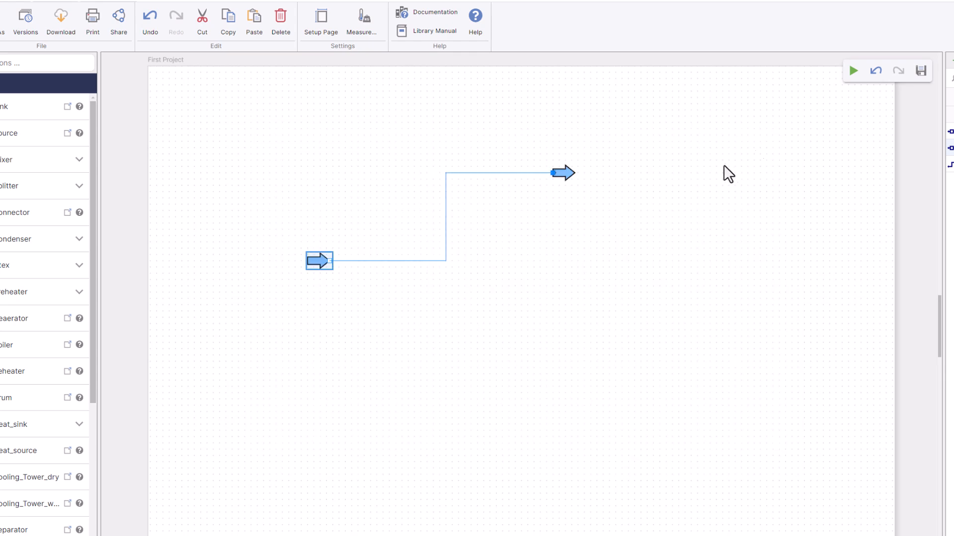
- Consult the model documentation from the source's parameter dialog and close both without changing any values
double_click(318, 262)
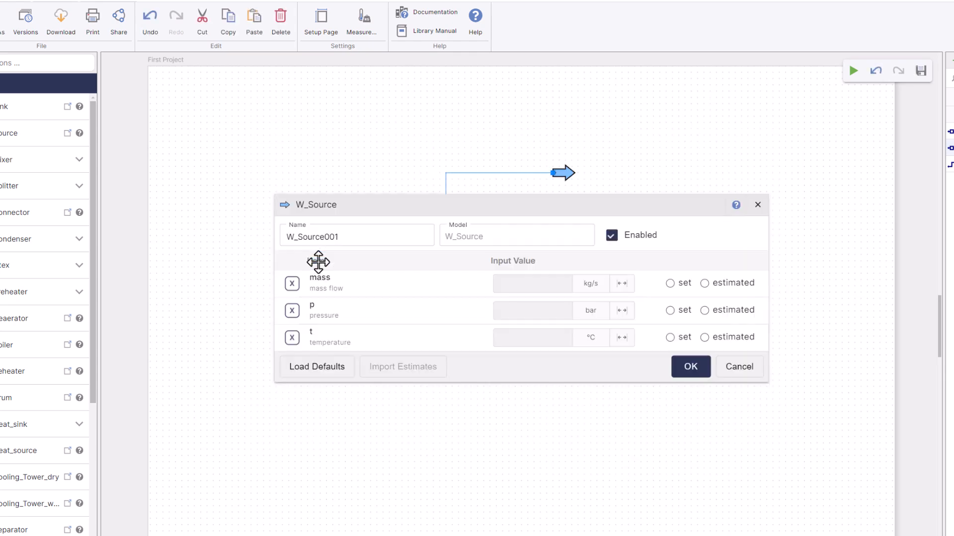
left_click(737, 205)
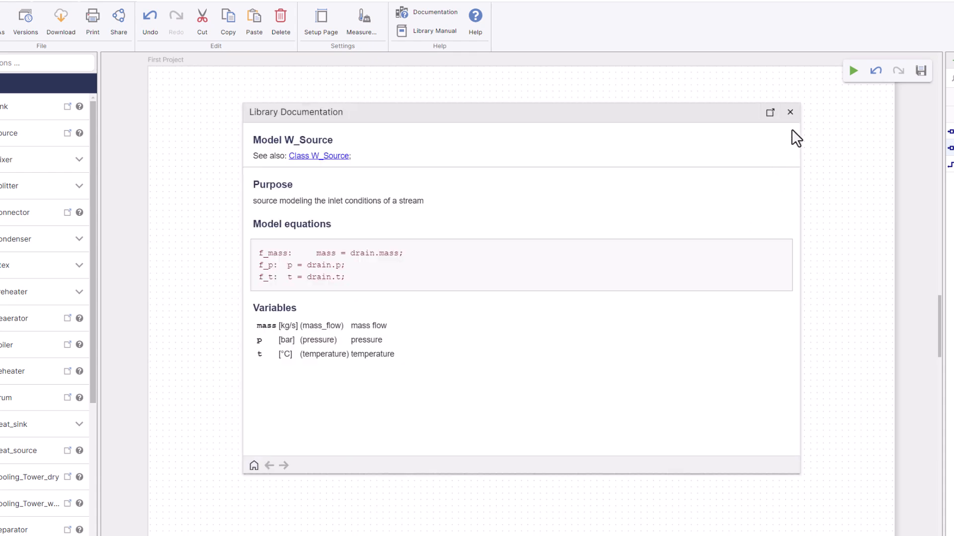
left_click(791, 115)
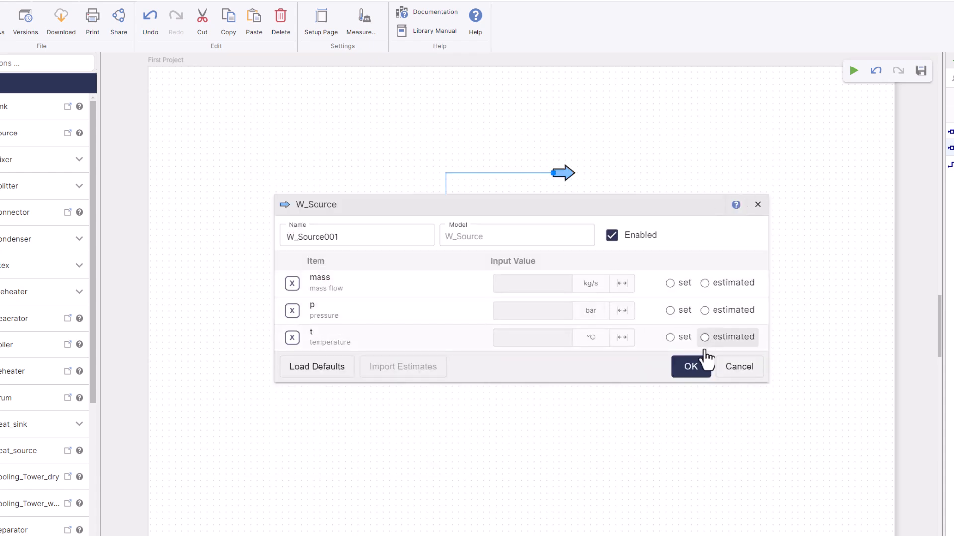
left_click(750, 383)
left_click(404, 353)
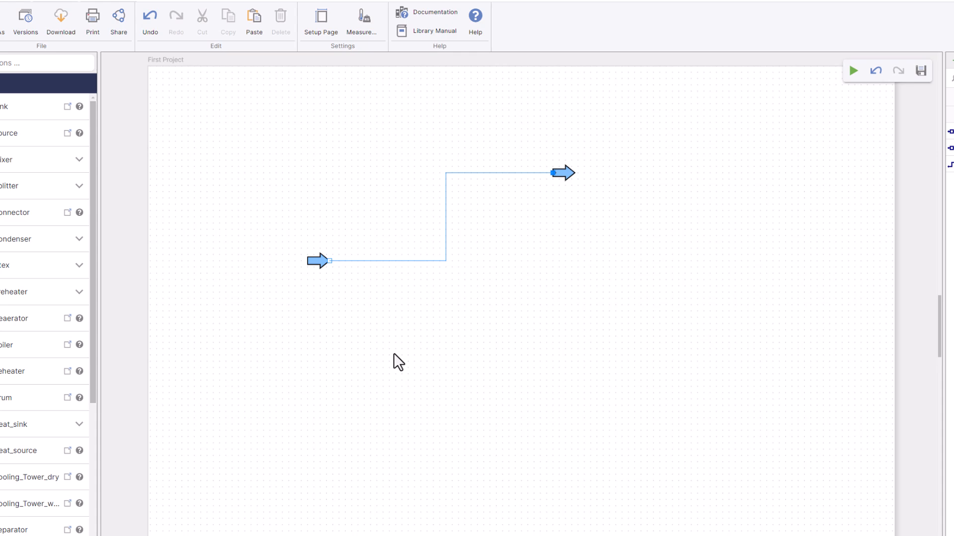
- Load the default values for the source and fix its mass flow as a set value of 10 kg/s
double_click(321, 263)
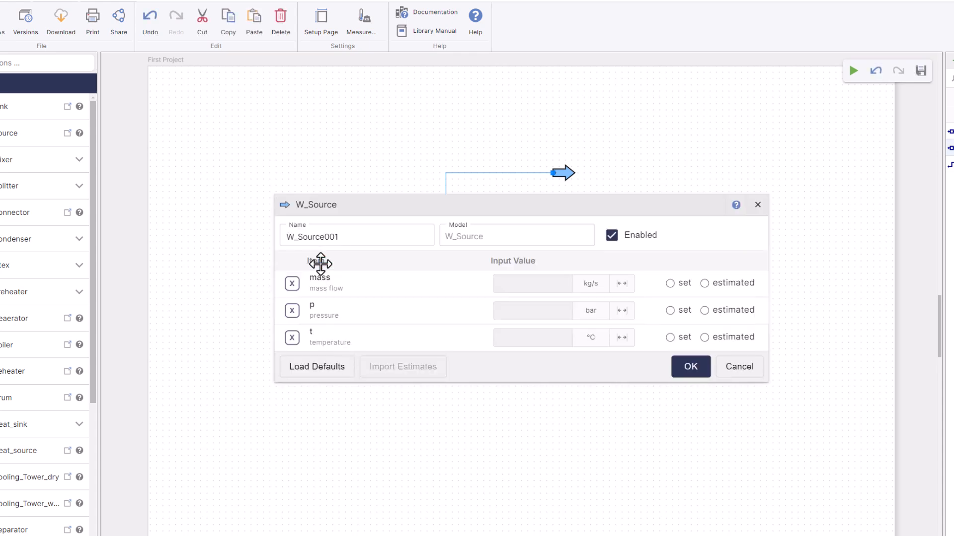
left_click(337, 368)
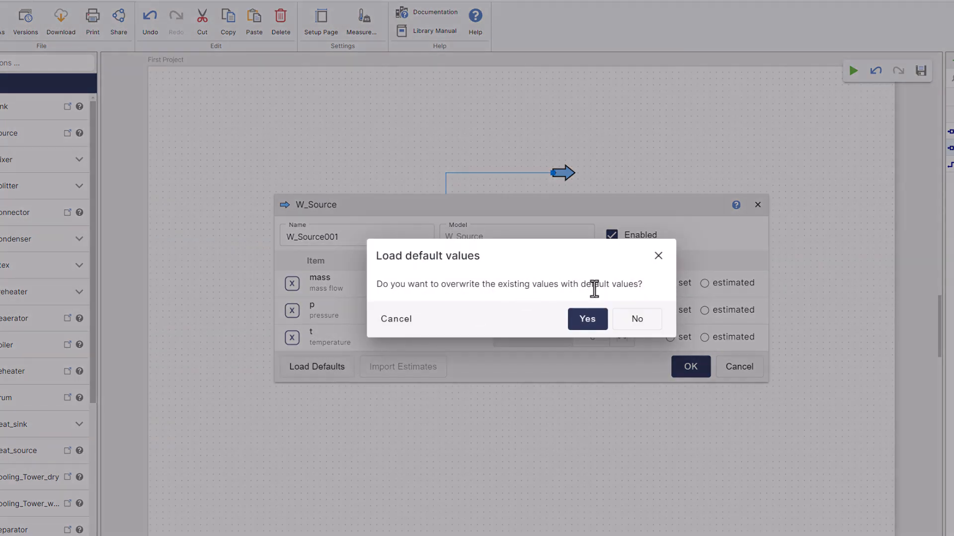
left_click(587, 320)
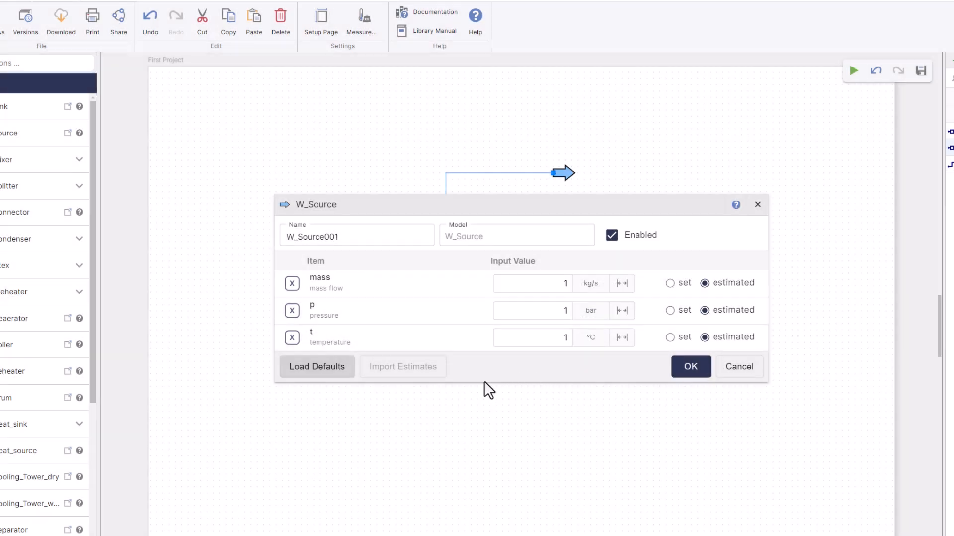
mouse_move(291, 286)
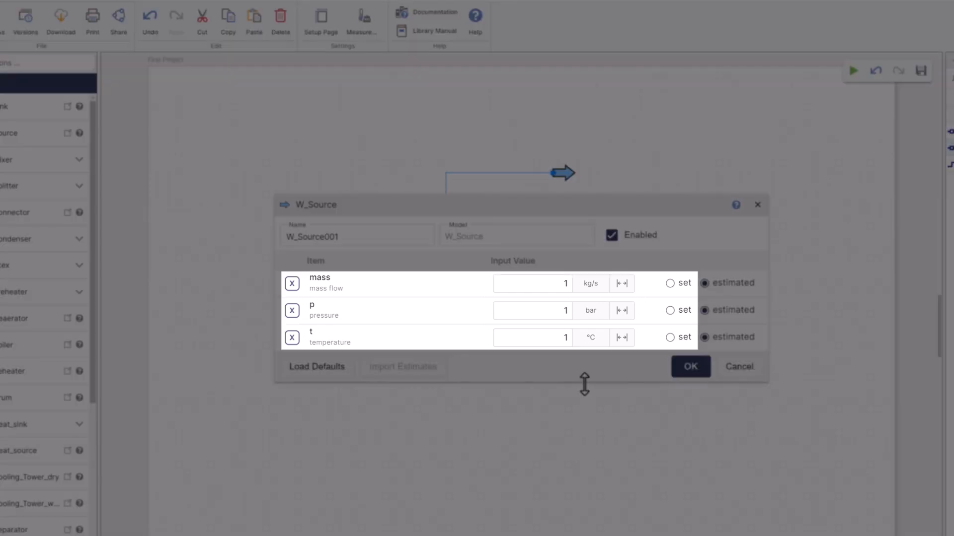
left_click(675, 283)
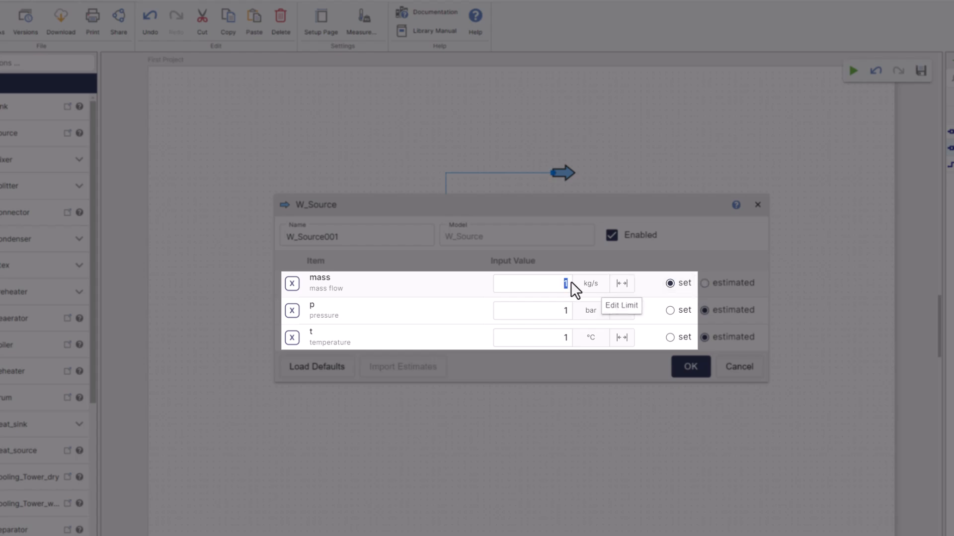
type("0")
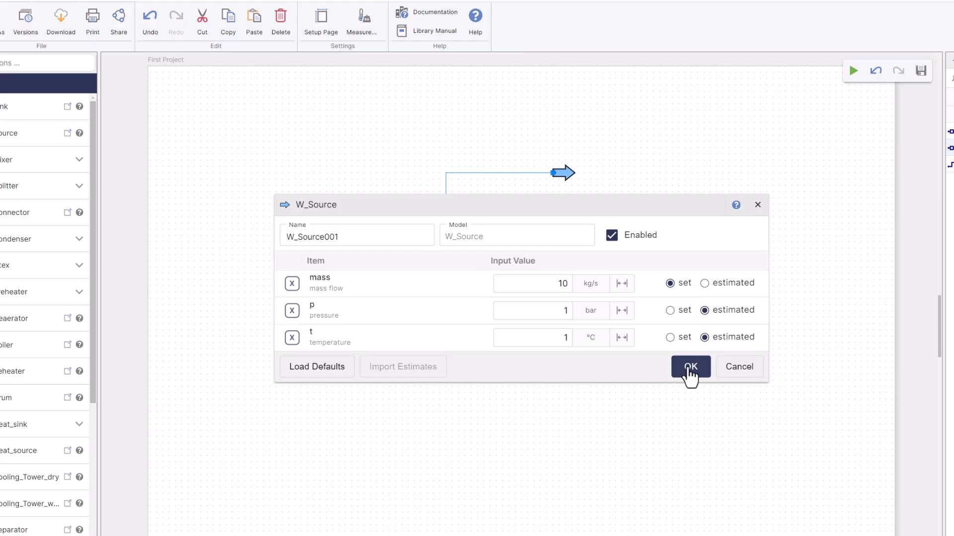
left_click(689, 368)
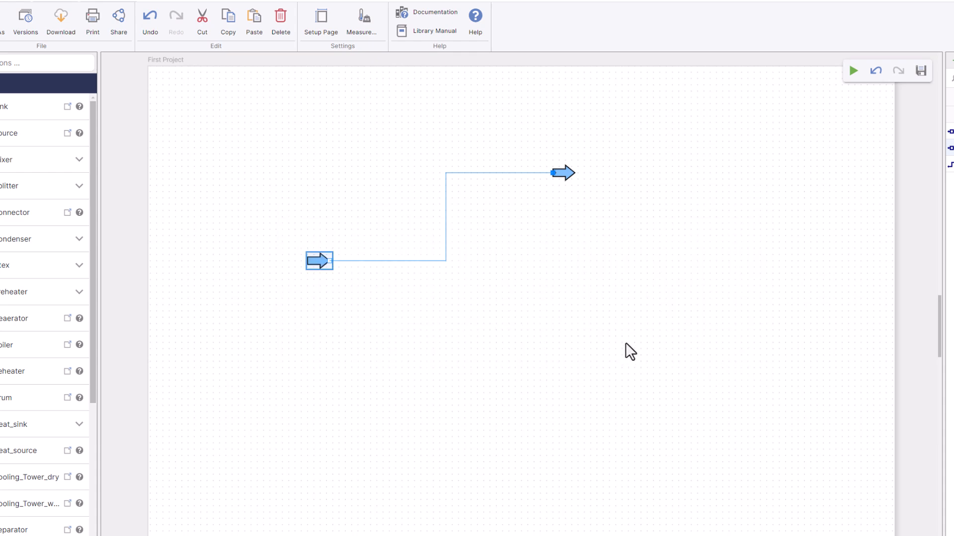
- Load the default values for the sink and accept them
double_click(567, 180)
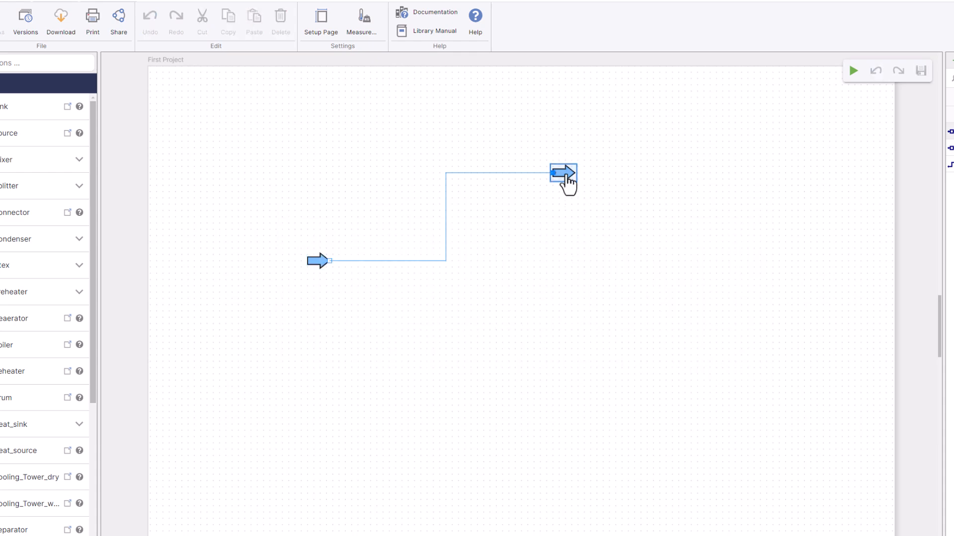
left_click(300, 379)
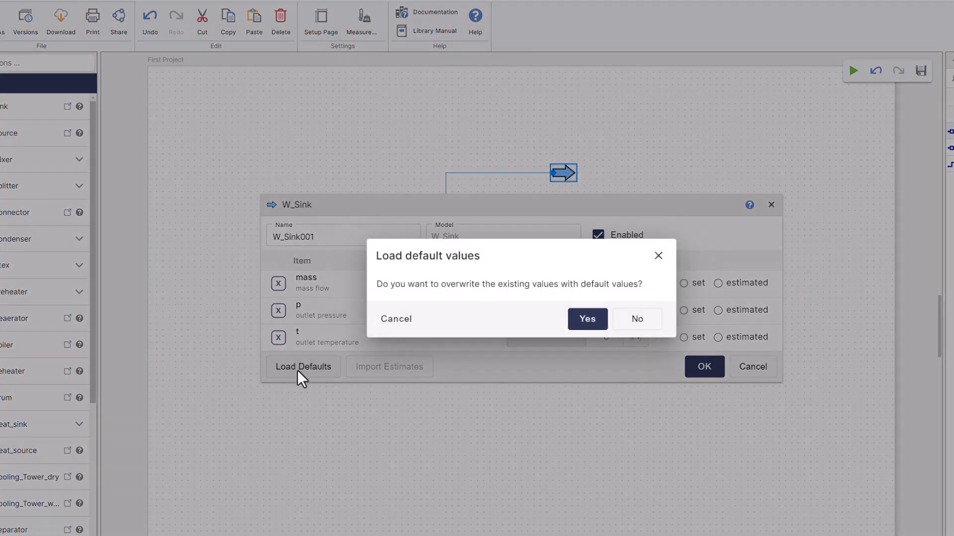
left_click(585, 321)
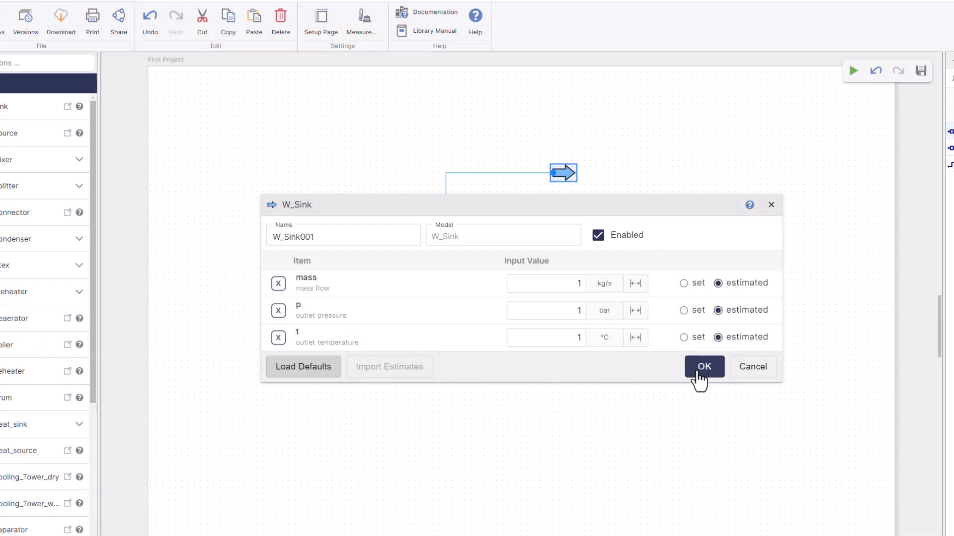
left_click(700, 377)
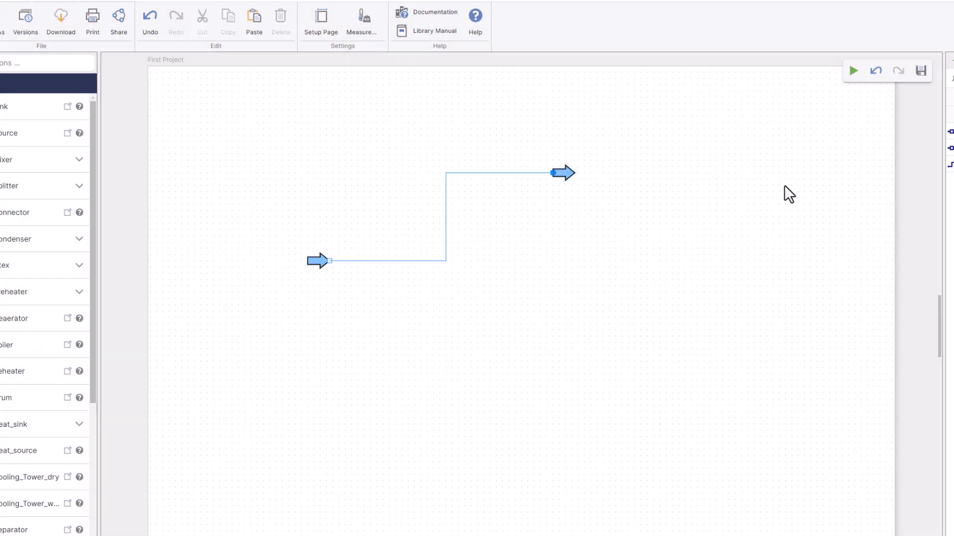
- Run the calculation for the source-to-sink stream model
left_click(852, 73)
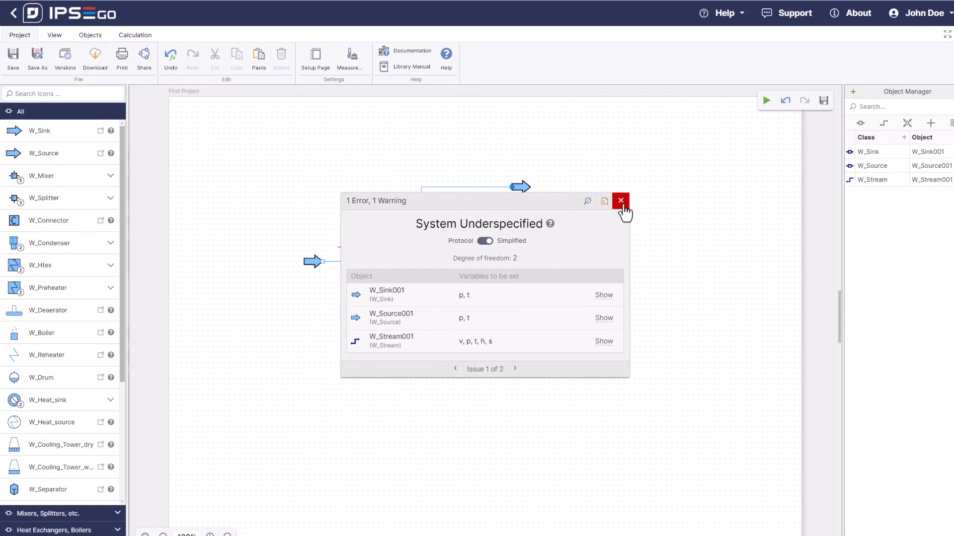
- Dismiss the calculation report and display the analysis results on the flowsheet around the source-to-sink stream
left_click(620, 201)
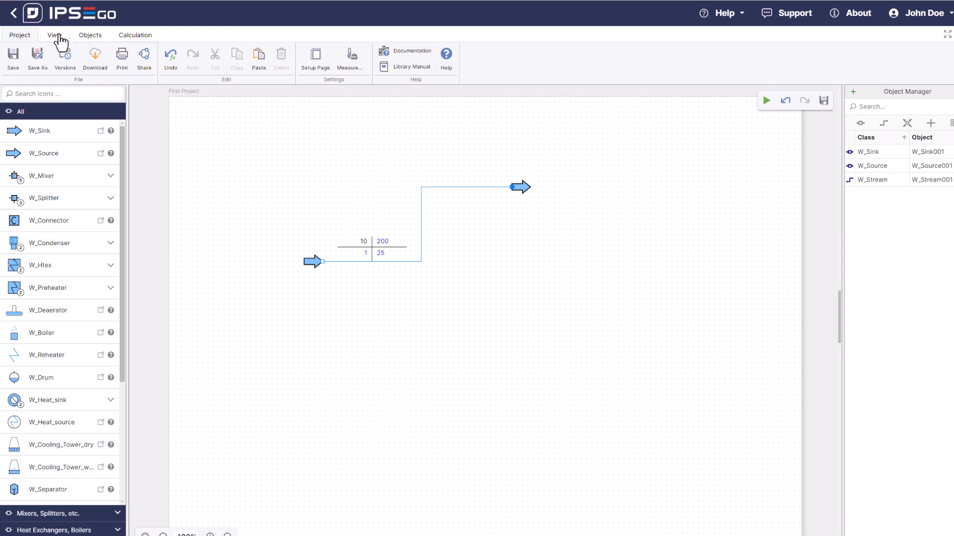
left_click(56, 36)
left_click(309, 68)
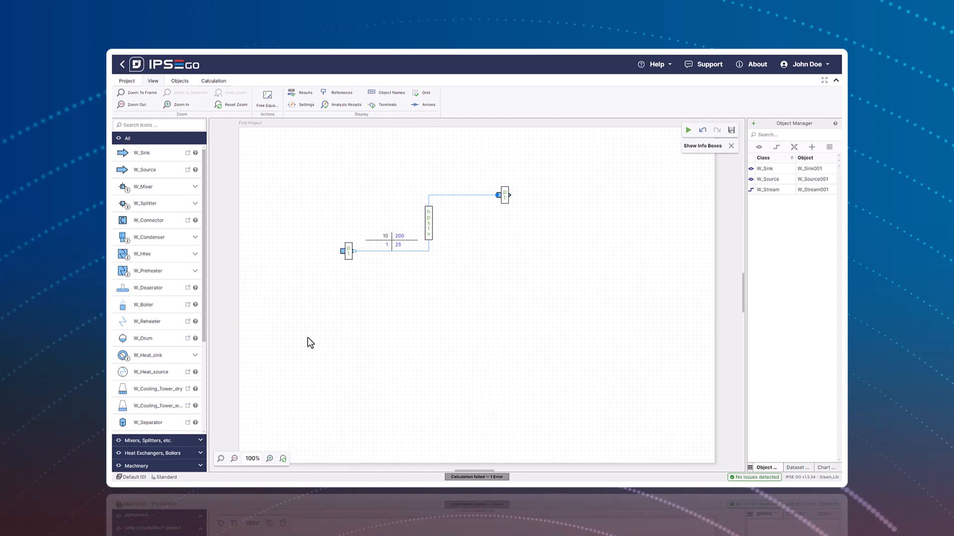
left_click(220, 459)
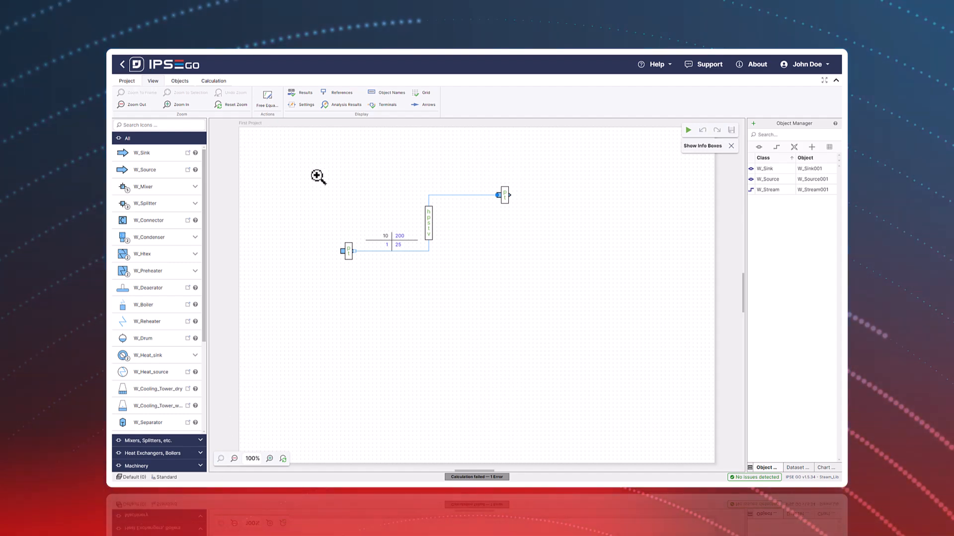
left_click_drag(312, 171, 539, 281)
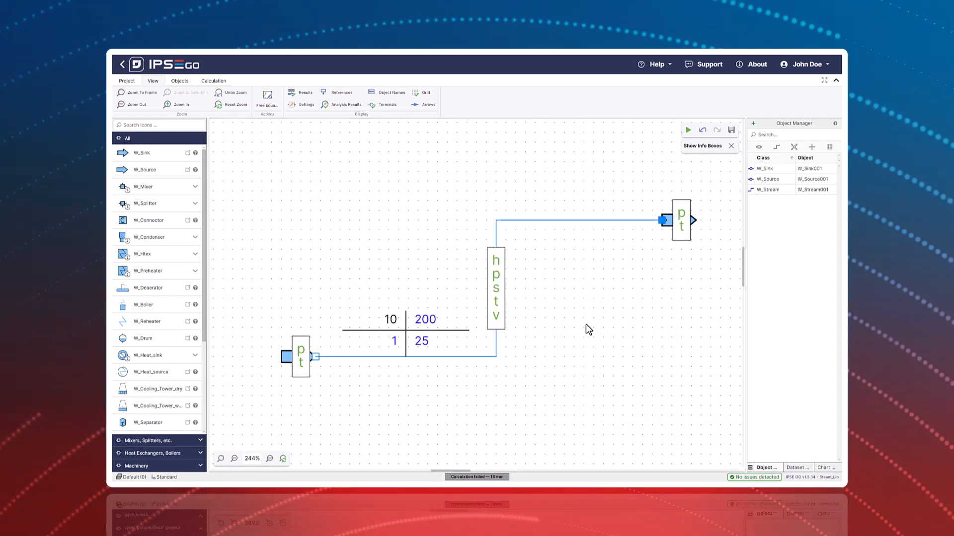
- Try fixing the sink's mass flow as a set value of 1 kg/s and calculate the model
left_click(301, 355)
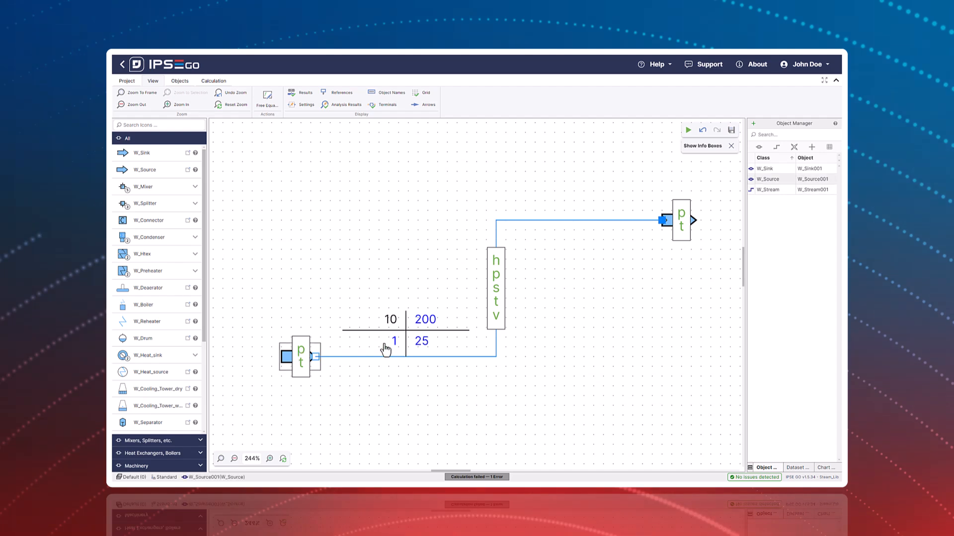
left_click(681, 227)
double_click(681, 228)
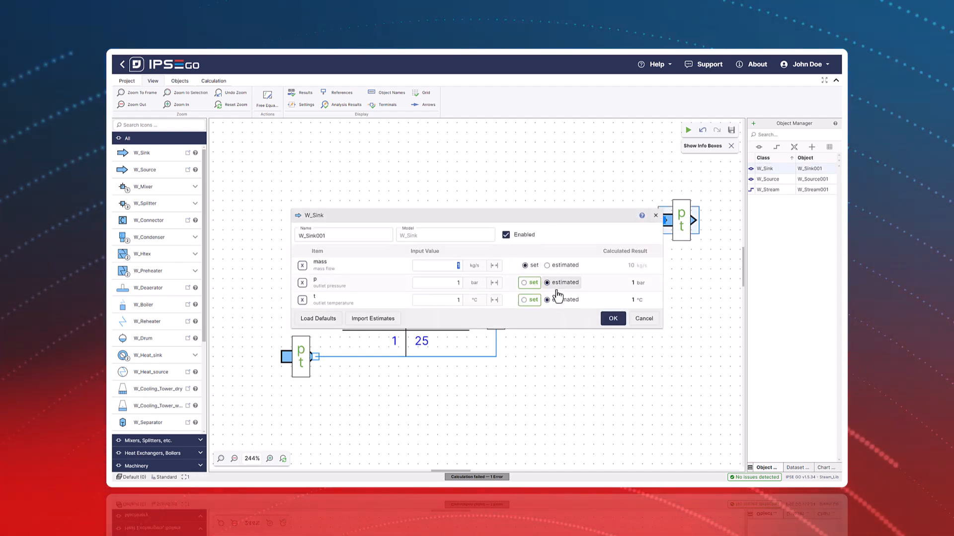
left_click(612, 319)
left_click(687, 131)
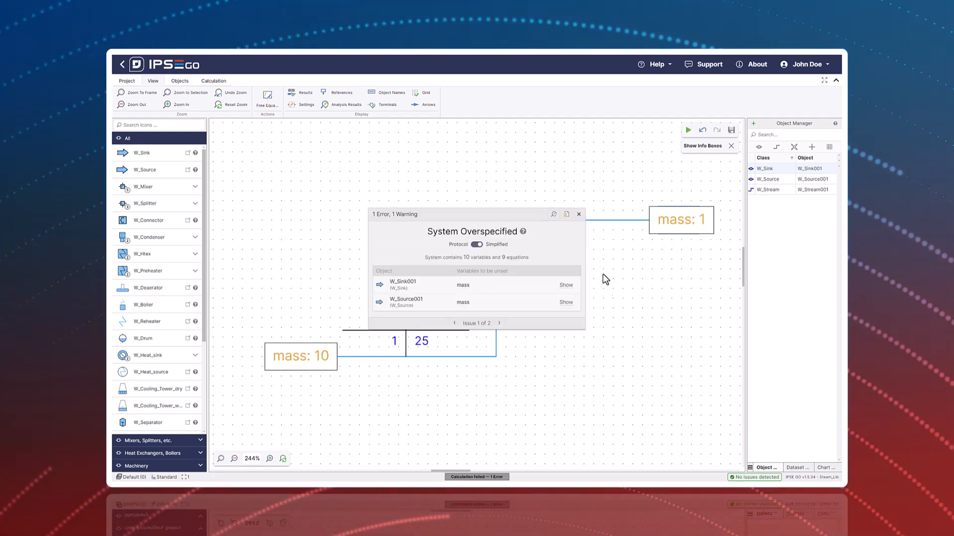
- Return the sink's mass flow to an estimated value, recalculate the model and dismiss the report
left_click(579, 214)
double_click(679, 224)
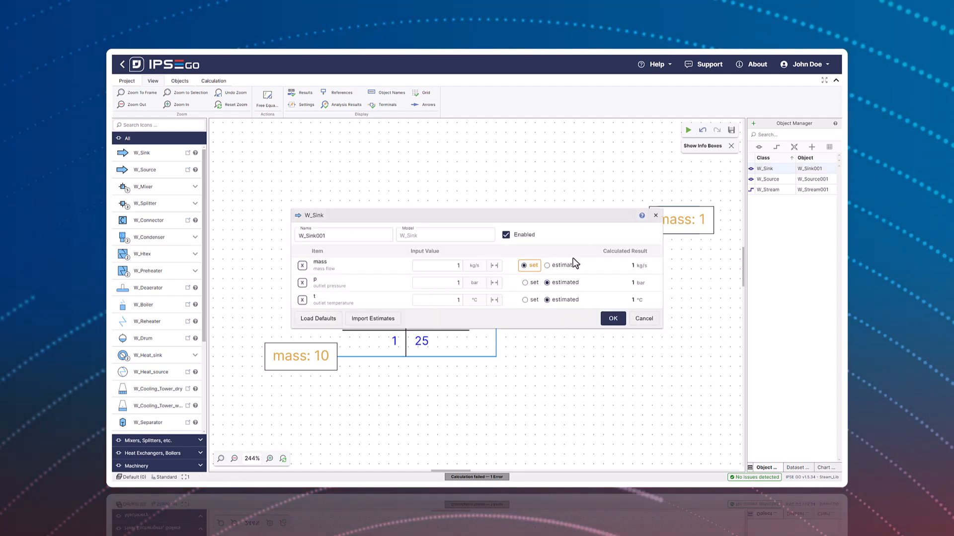
left_click(548, 265)
left_click(611, 318)
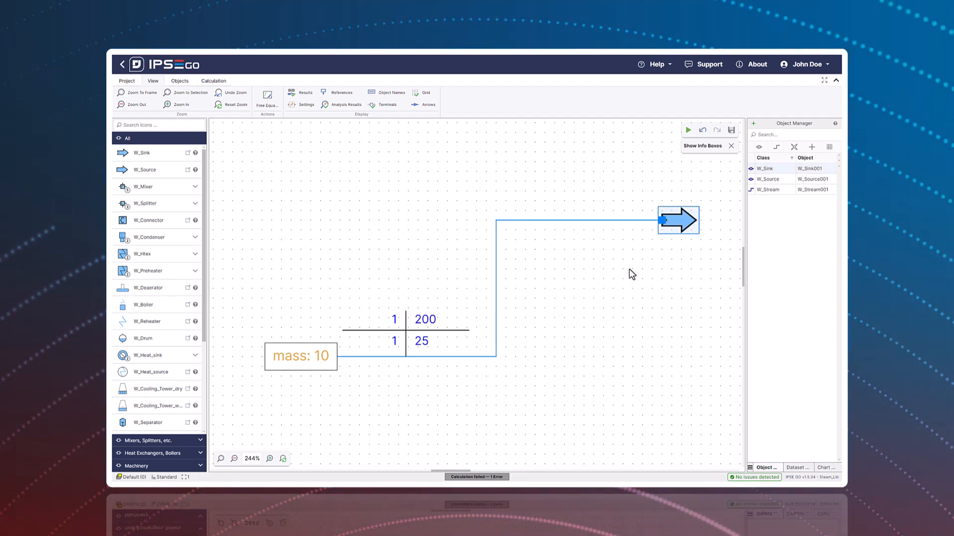
left_click(687, 131)
left_click(579, 206)
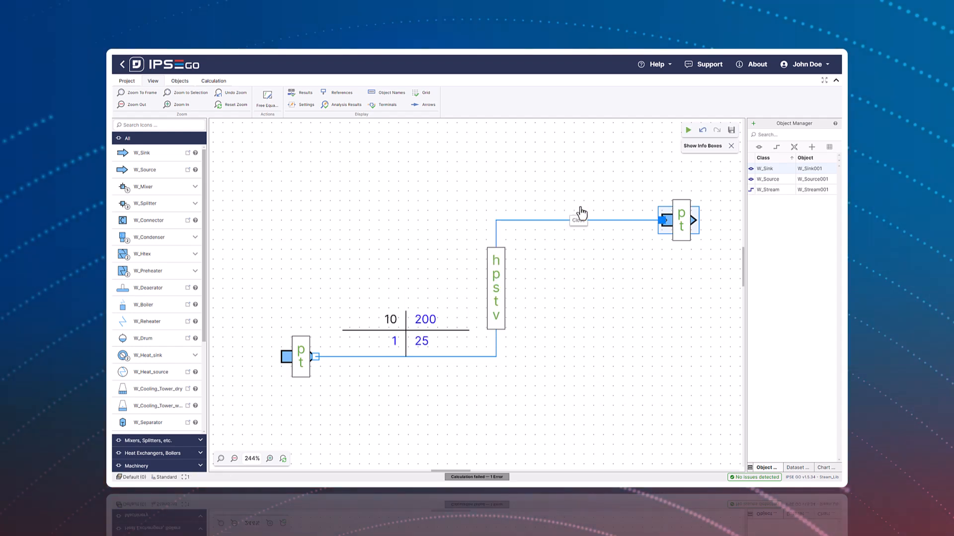
- Fix the source's pressure as a set value of 1 bar, run the calculation and dismiss the report
double_click(300, 357)
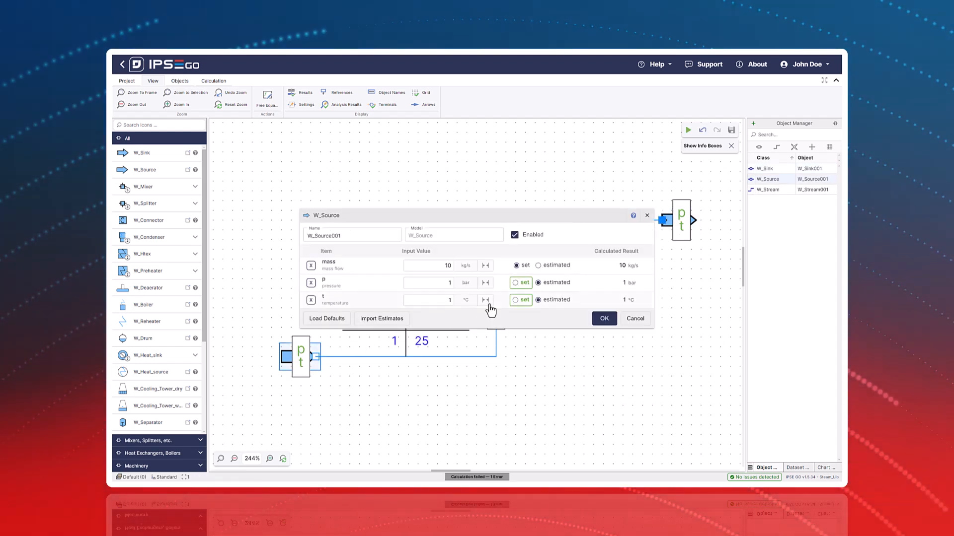
left_click(604, 319)
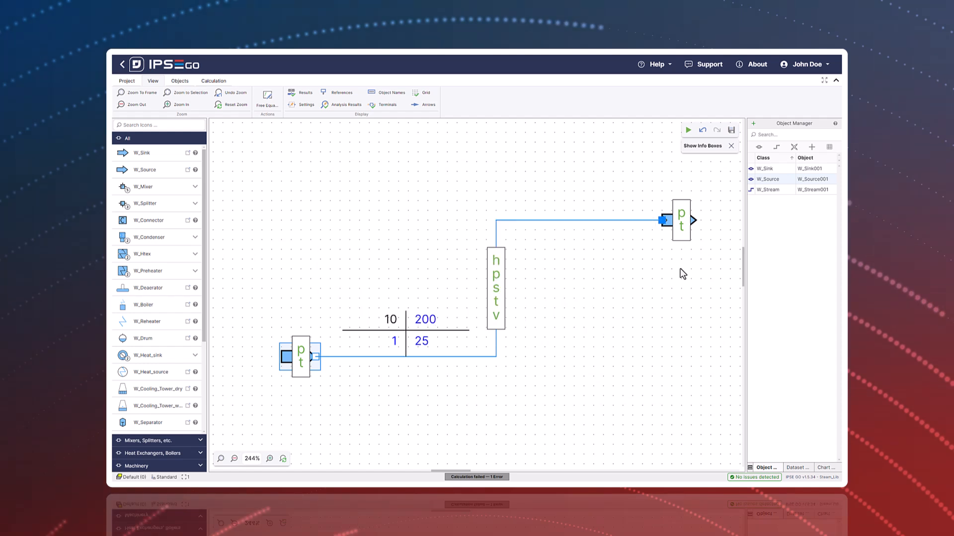
left_click(687, 132)
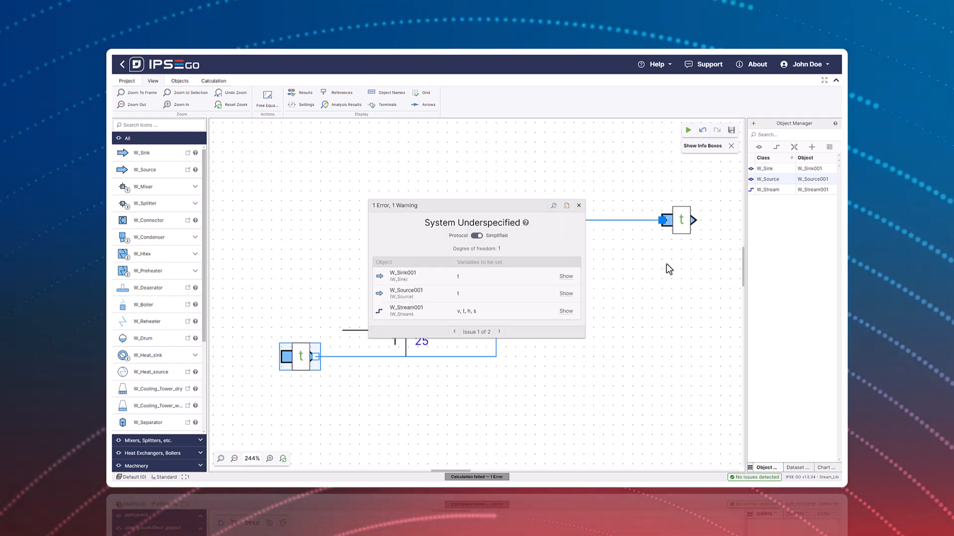
left_click(578, 205)
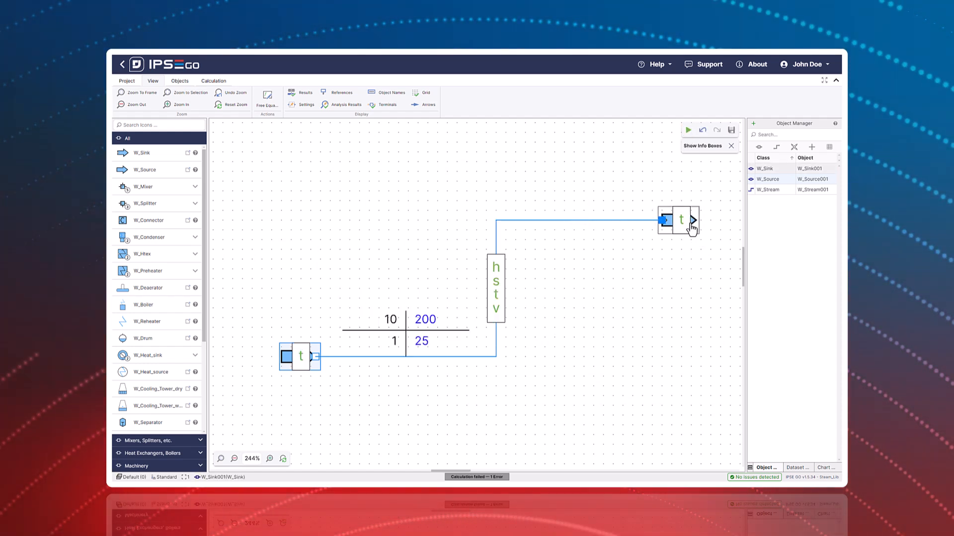
- Fix the sink's outlet temperature as a set value of 1 °C and run the calculation
double_click(683, 225)
left_click(529, 300)
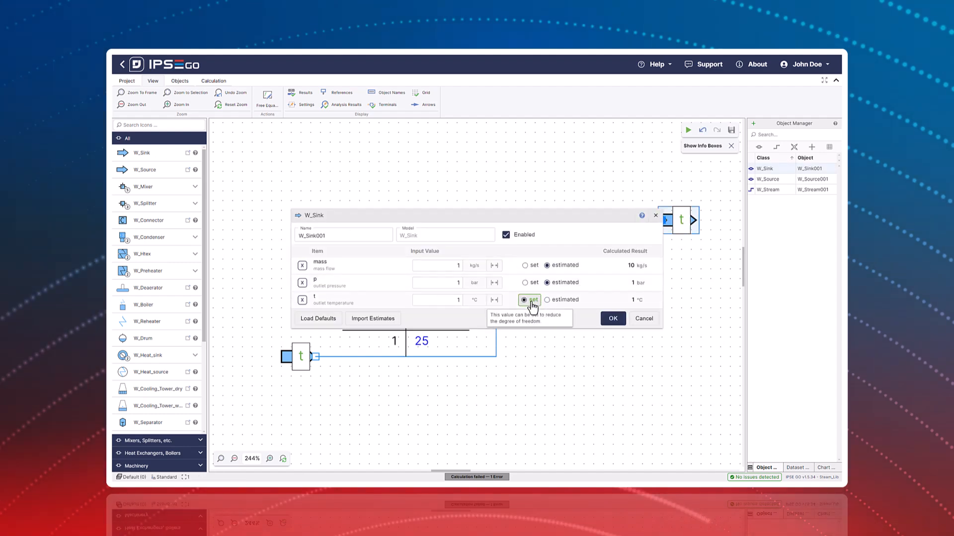
left_click(612, 320)
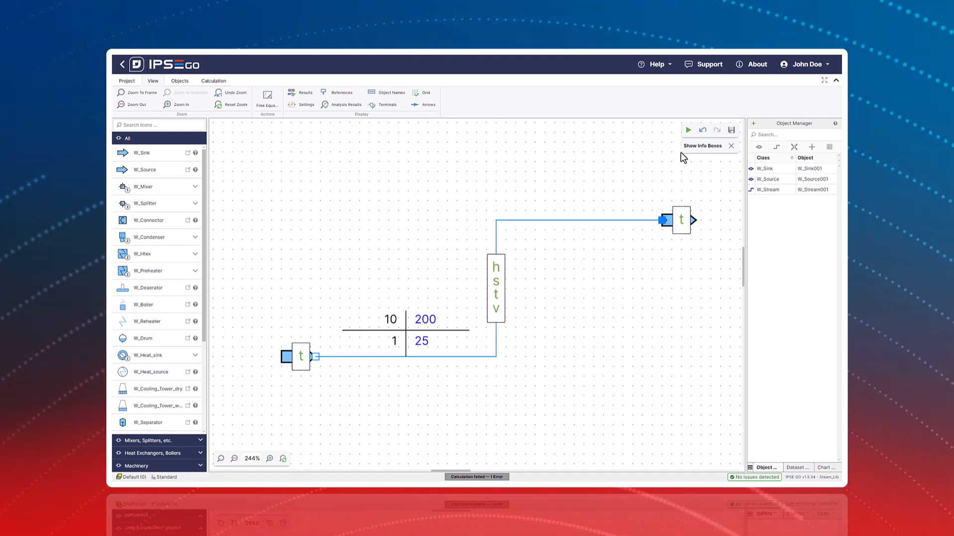
left_click(688, 131)
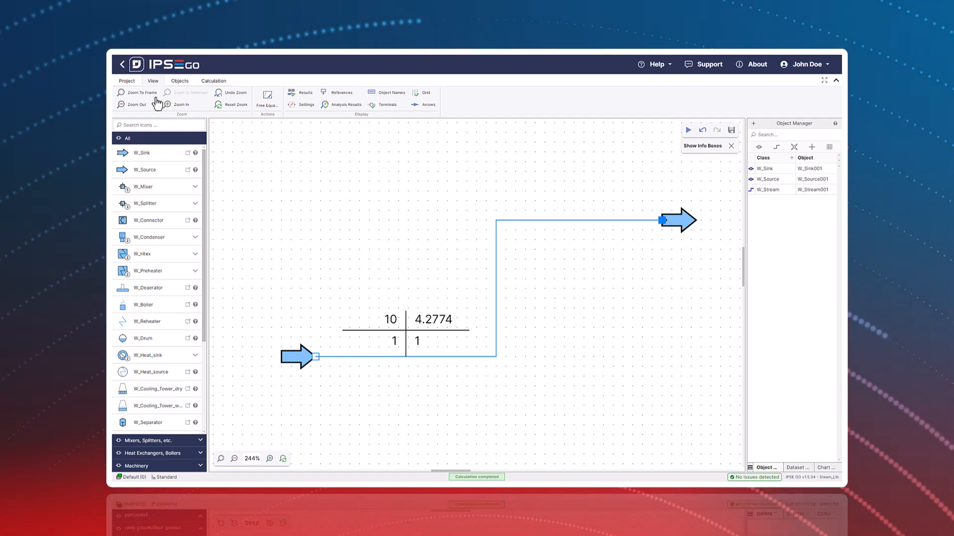
left_click(214, 81)
left_click(124, 97)
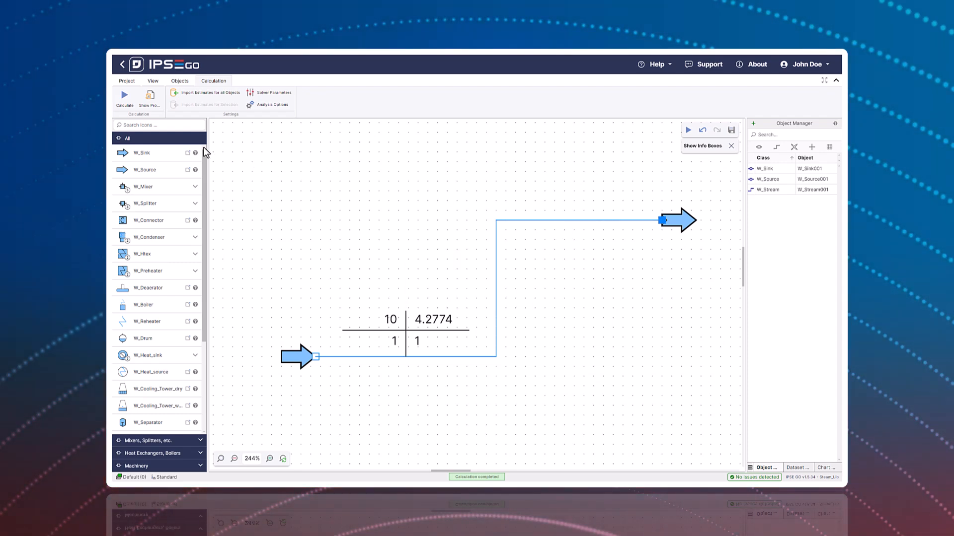
- Preview and close the sample project for the W_Deaerator unit, and open that unit's documentation
left_click(188, 288)
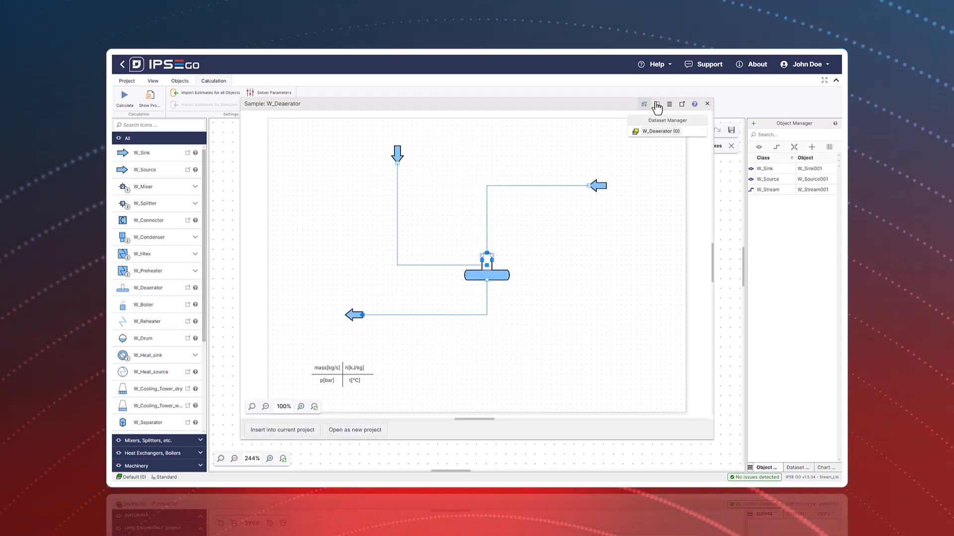
left_click(707, 104)
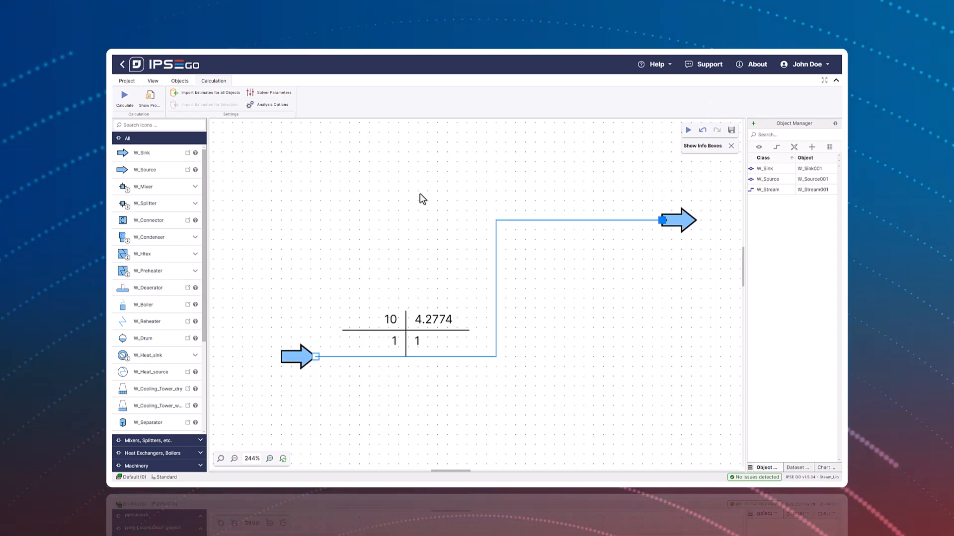
left_click(195, 288)
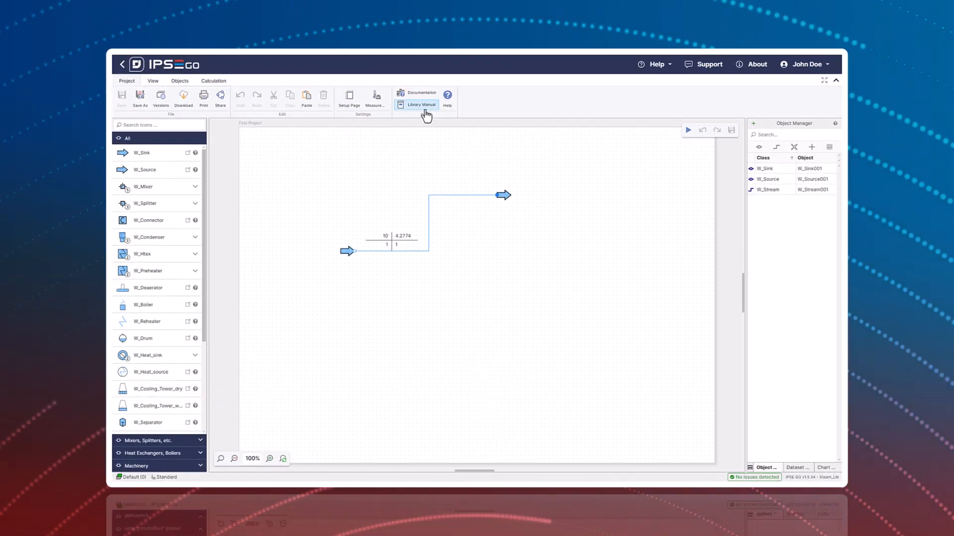
- Consult the Steam Process Library manual, including its Examples chapter, the Samples section and Example 1: Water/Steam Stream
left_click(424, 112)
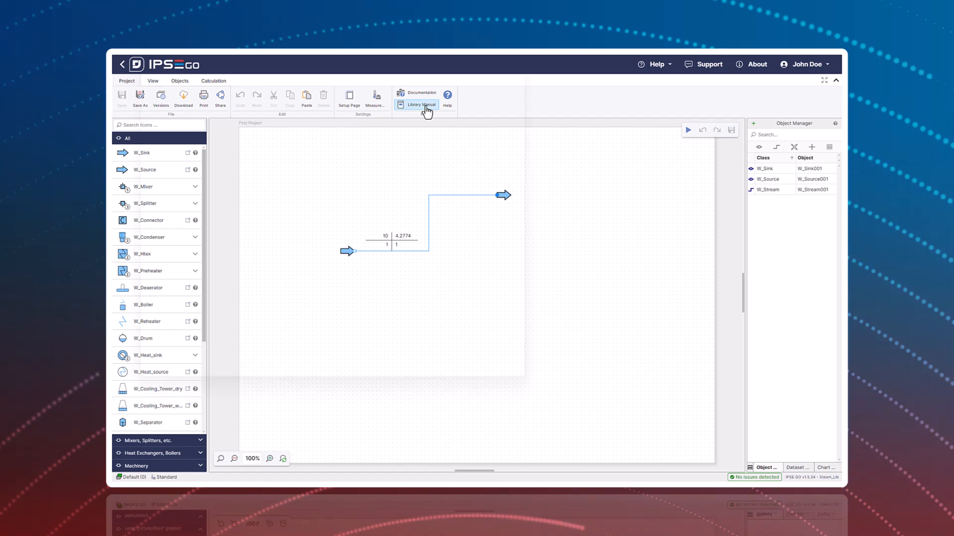
left_click_drag(423, 31, 504, 85)
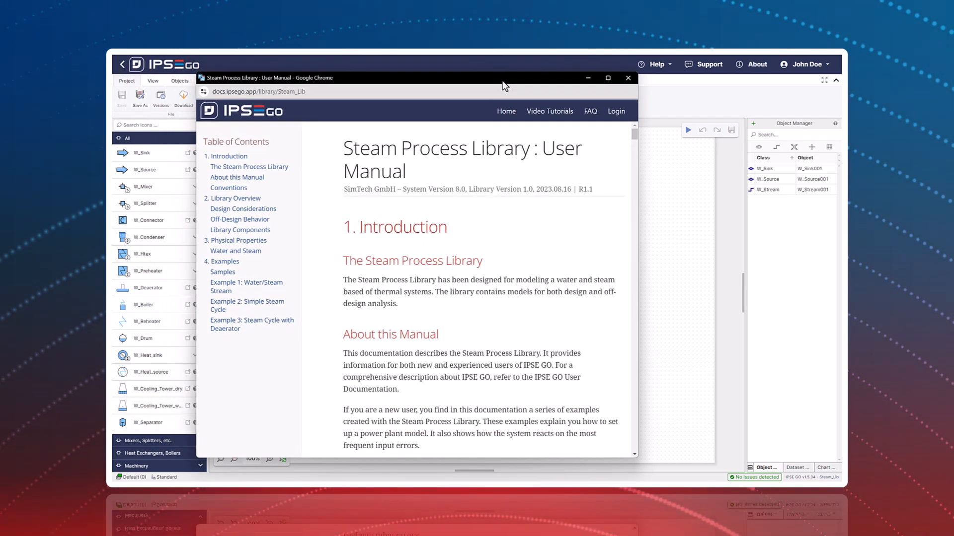
scroll(511, 232, "down", 2)
scroll(513, 232, "down", 15)
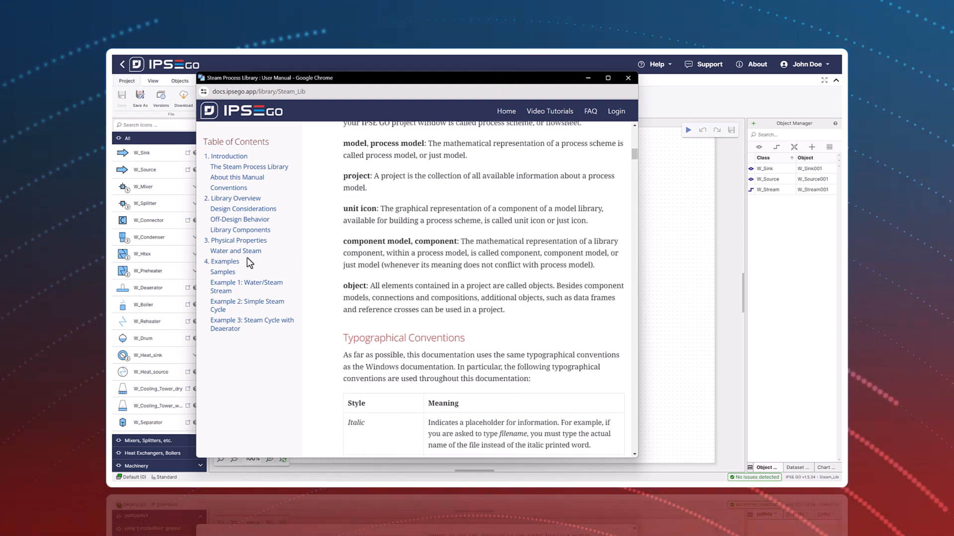
left_click(228, 262)
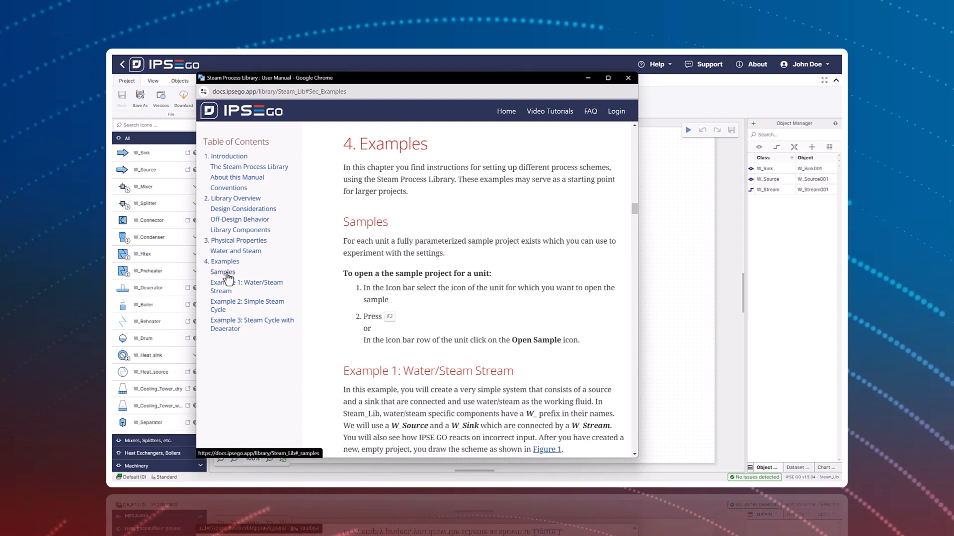
left_click(227, 275)
left_click(228, 286)
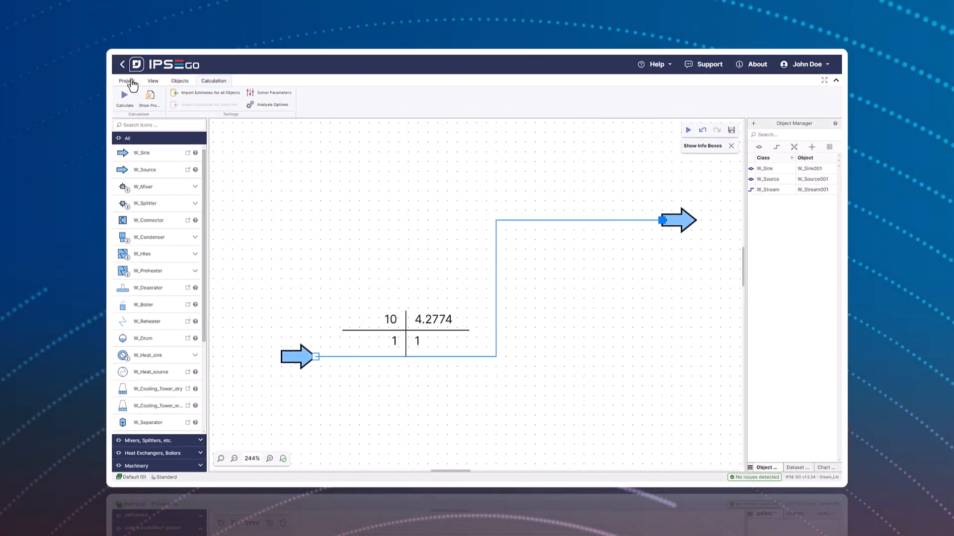
- Save the project and return to the dashboard
left_click(131, 82)
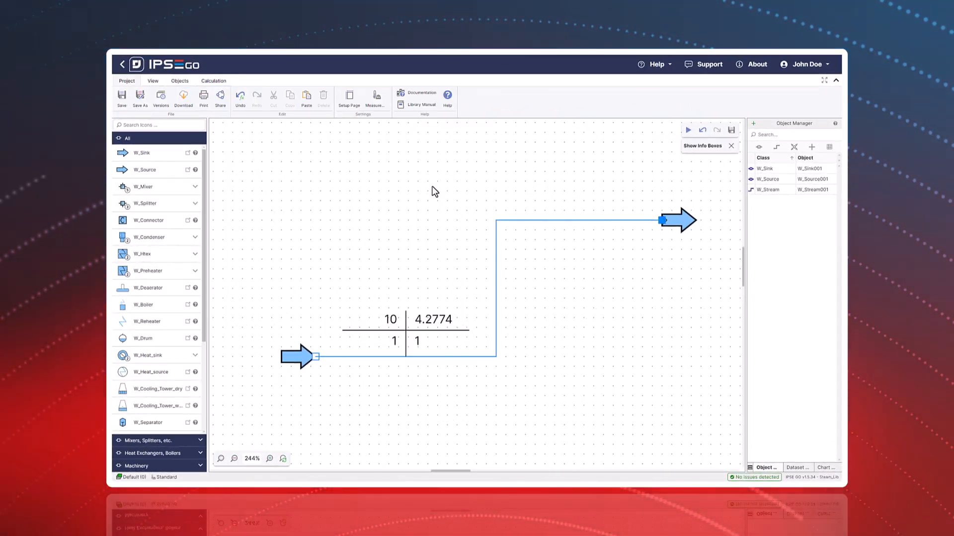
left_click(121, 100)
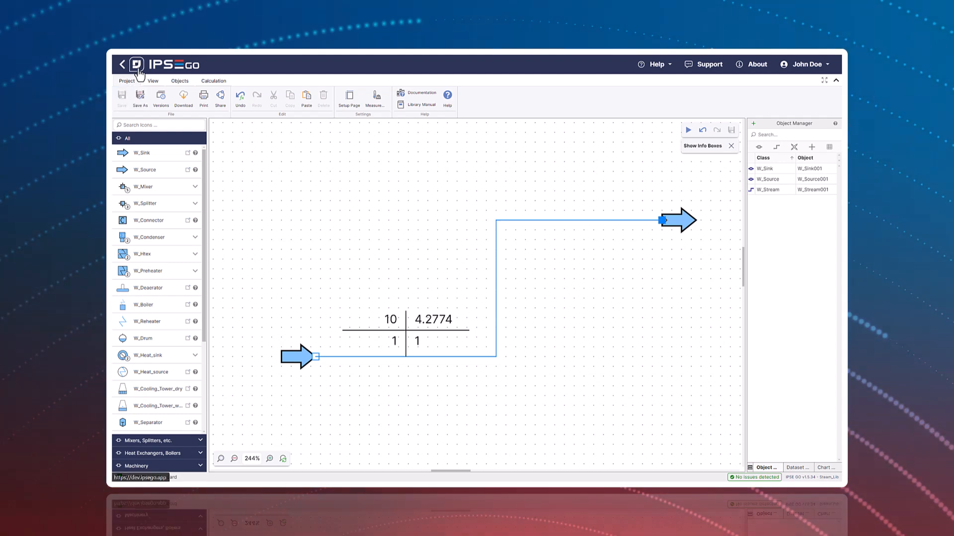
left_click(158, 70)
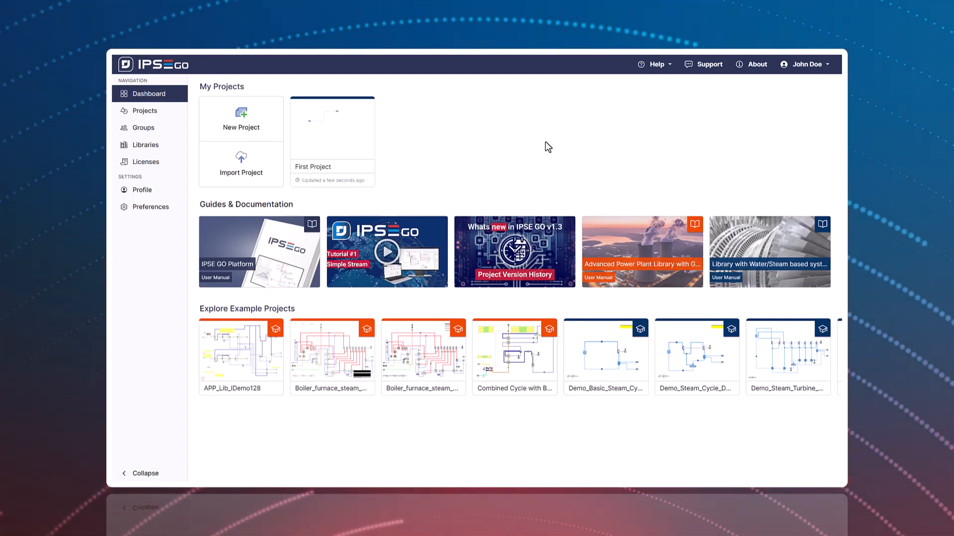